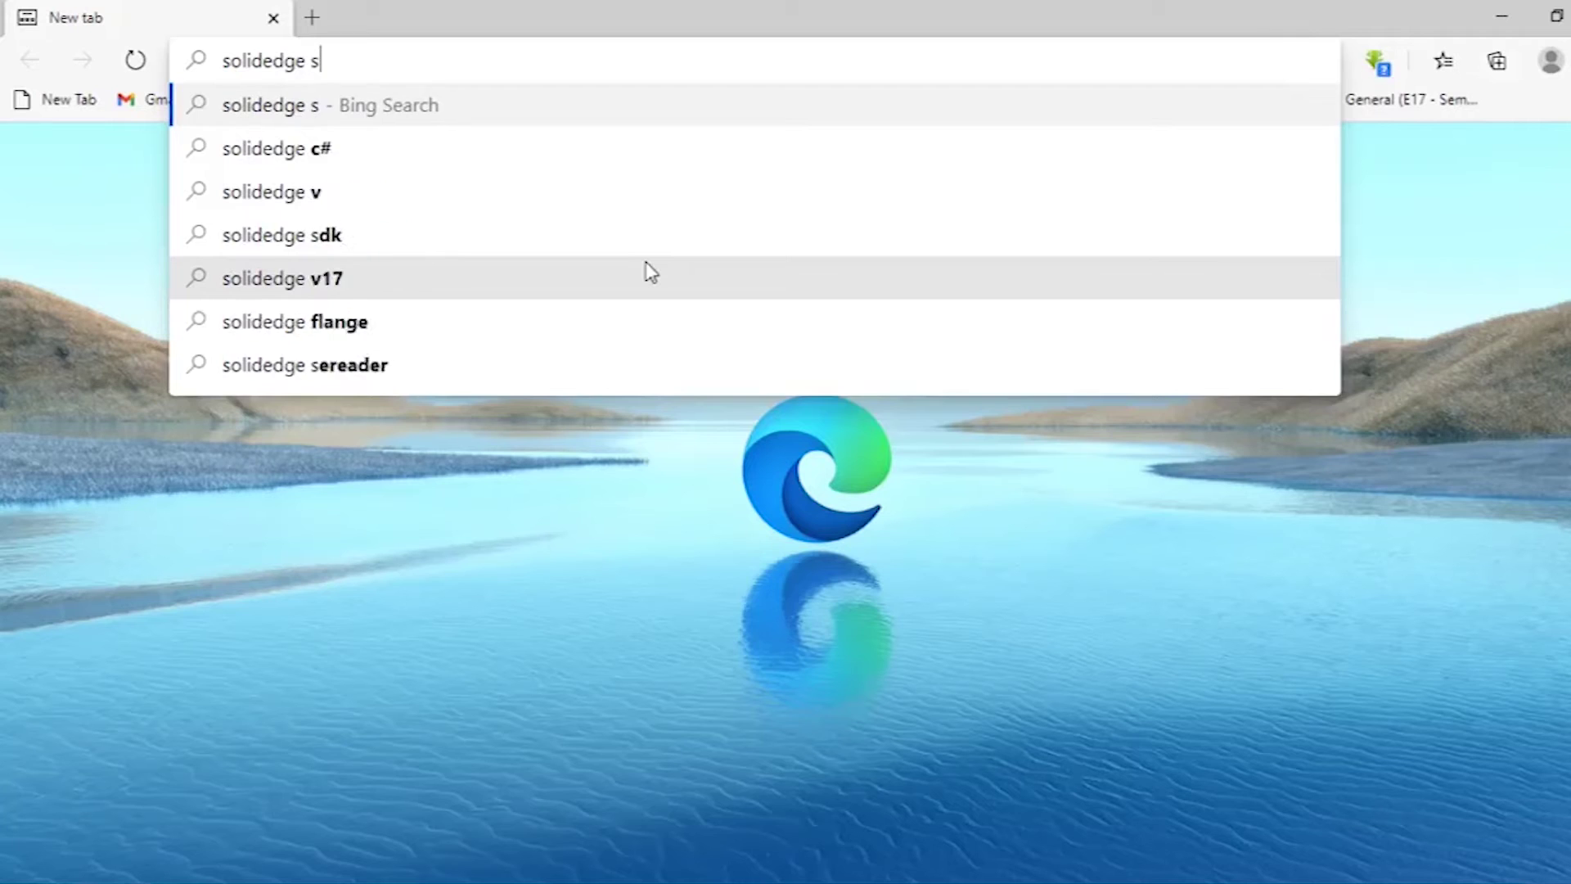
In a new Edge tab, type 'student version' into the address bar to search for Solid Edge student version.
{"action": "type", "text": "tudent"}
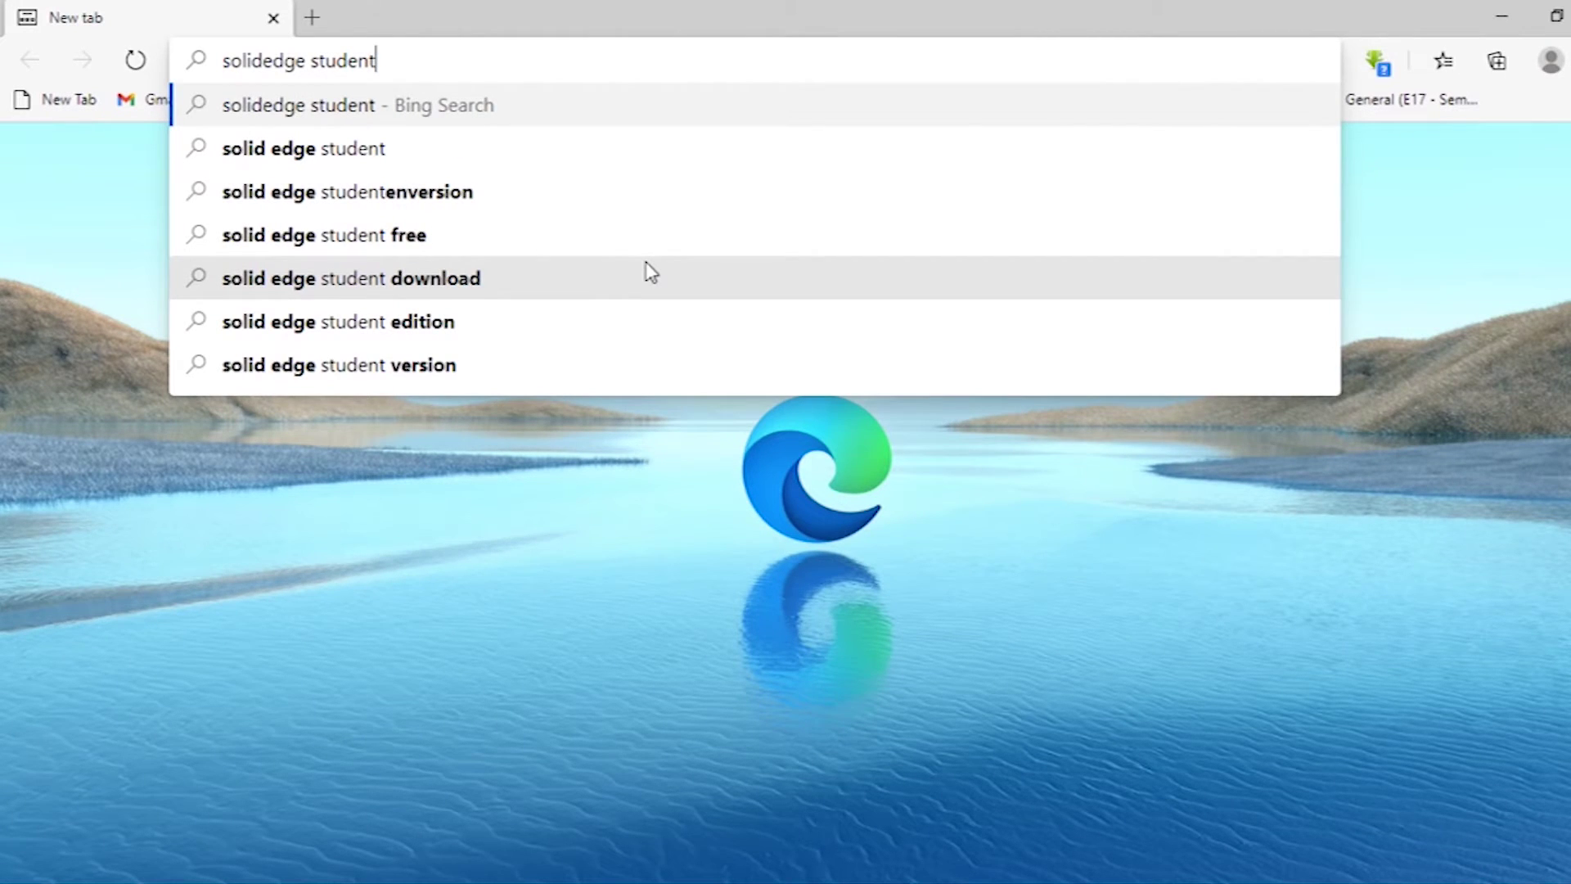
{"action": "type", "text": " version"}
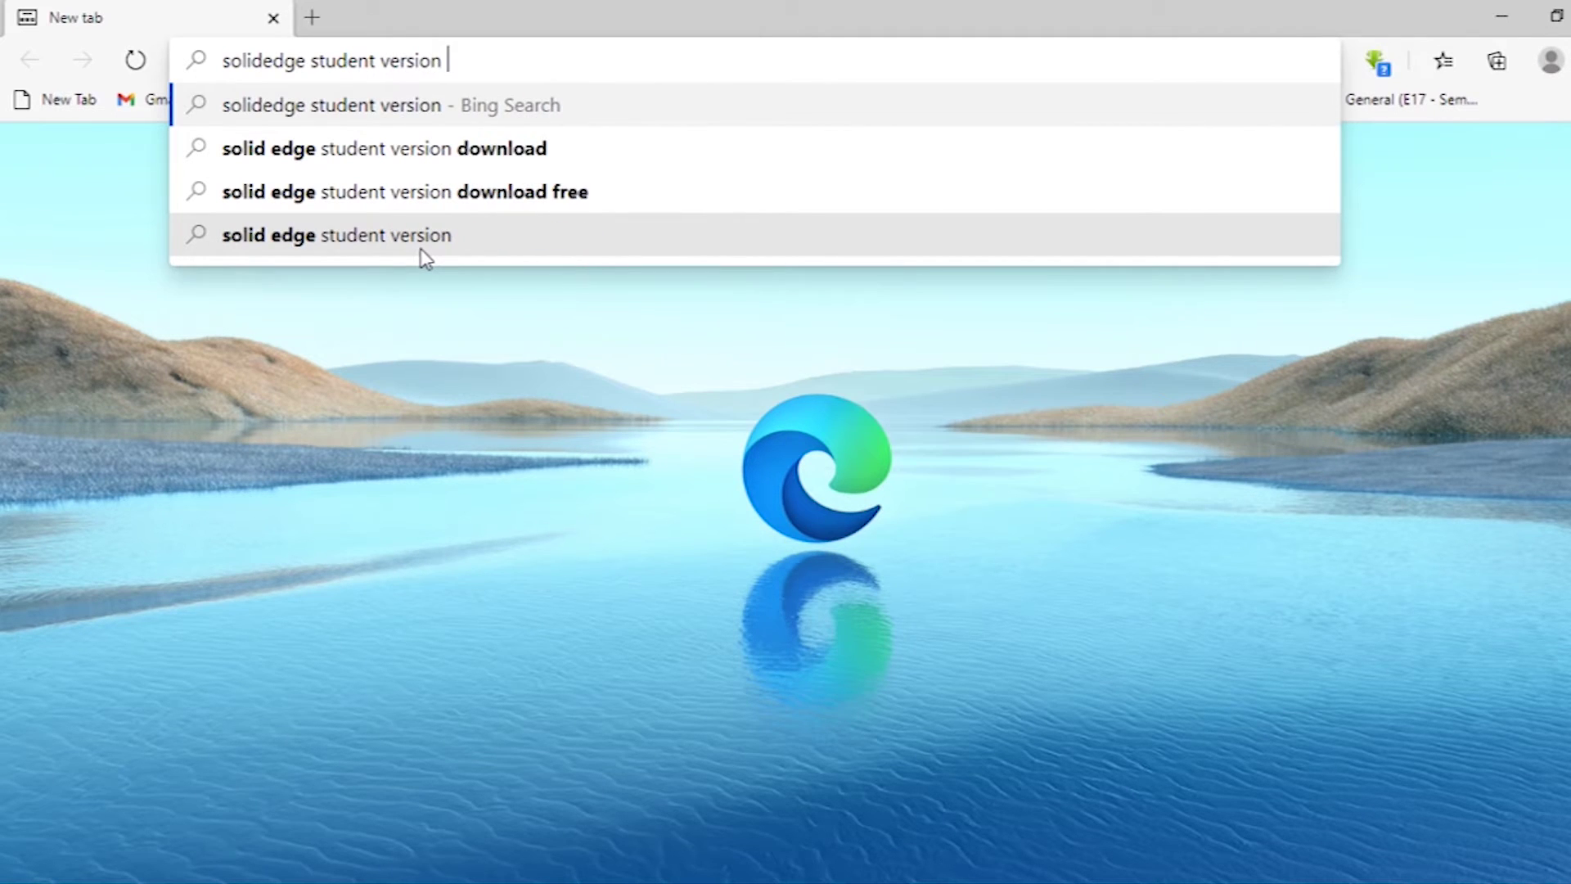
Search Bing for 'solid edge student version download free' and open the Free Student Resources result.
{"action": "left_click", "coordinate": [429, 190]}
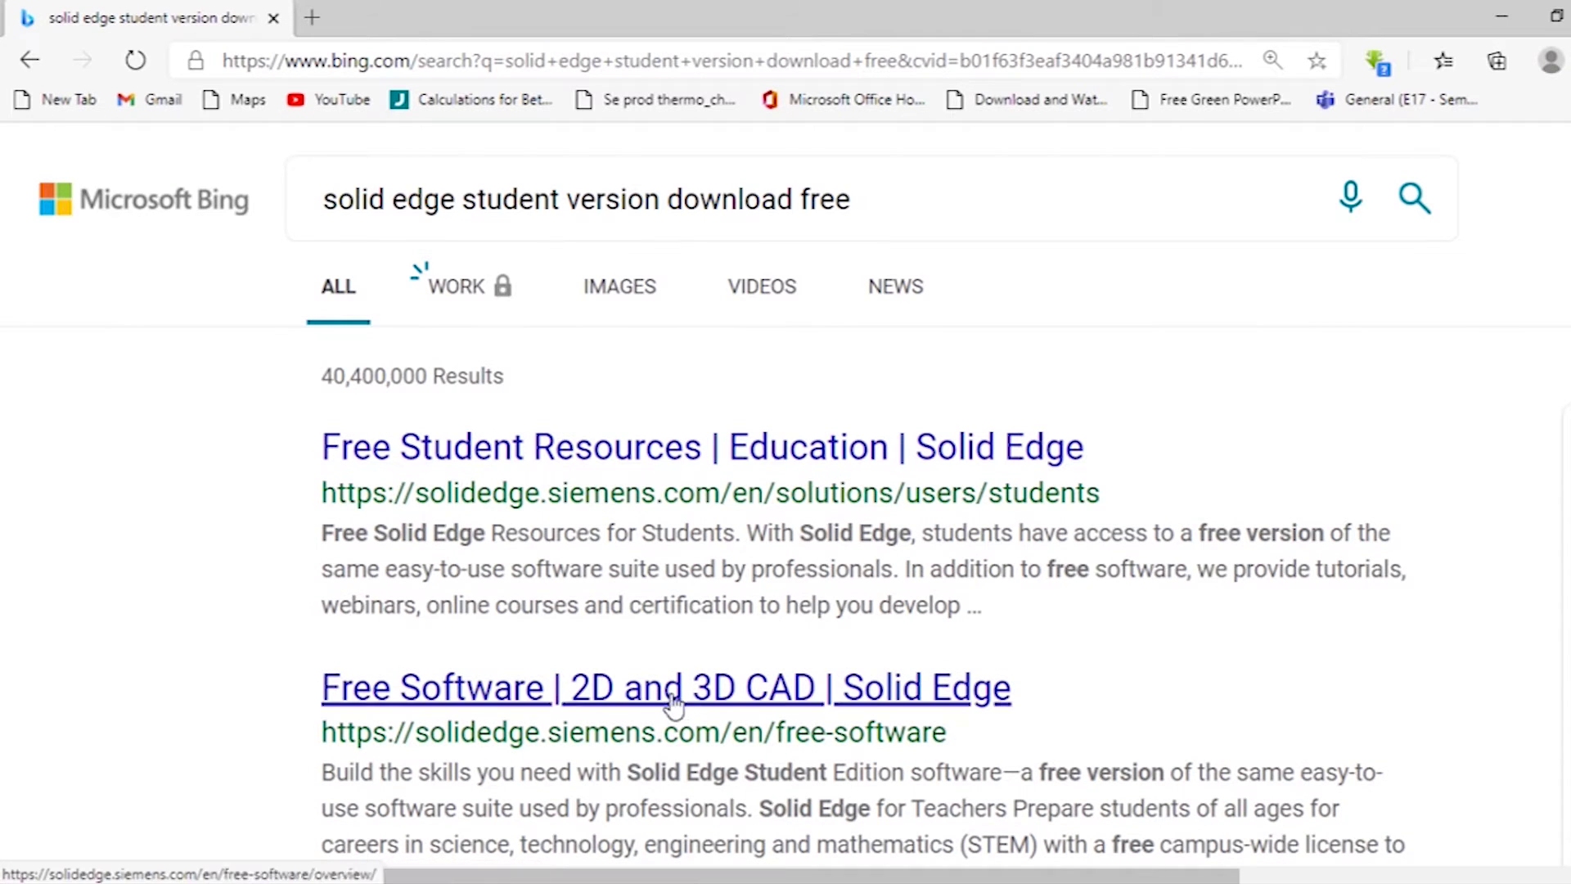
{"action": "left_click", "coordinate": [685, 460]}
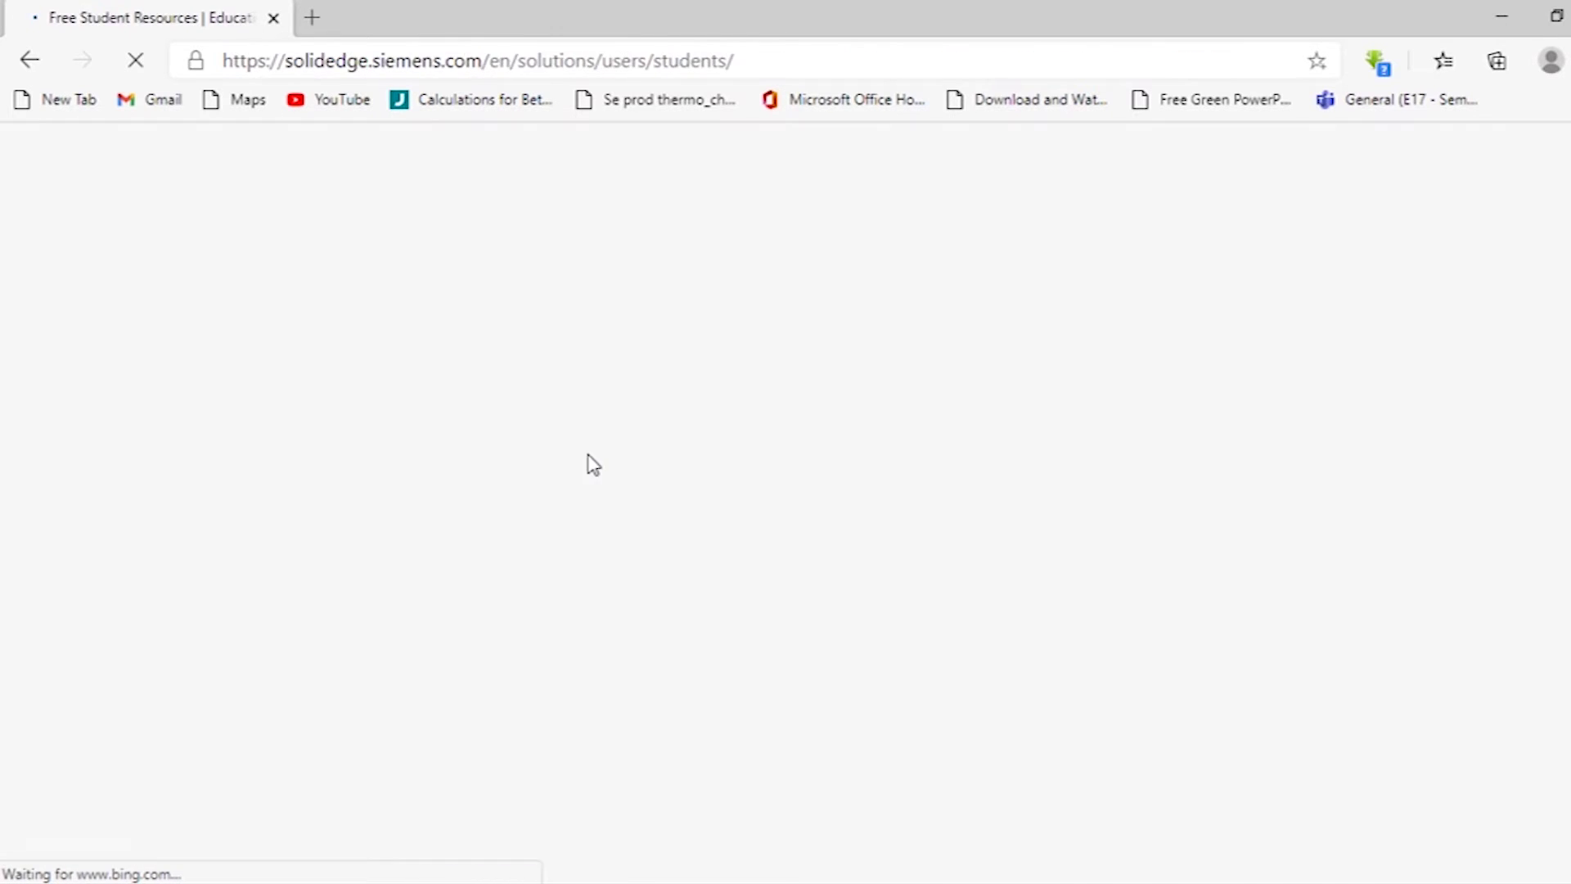
Scroll the students page down to the 'Free Solid Edge Software for Students' section.
{"action": "scroll", "coordinate": [786, 507], "scroll_direction": "down", "scroll_amount": 7}
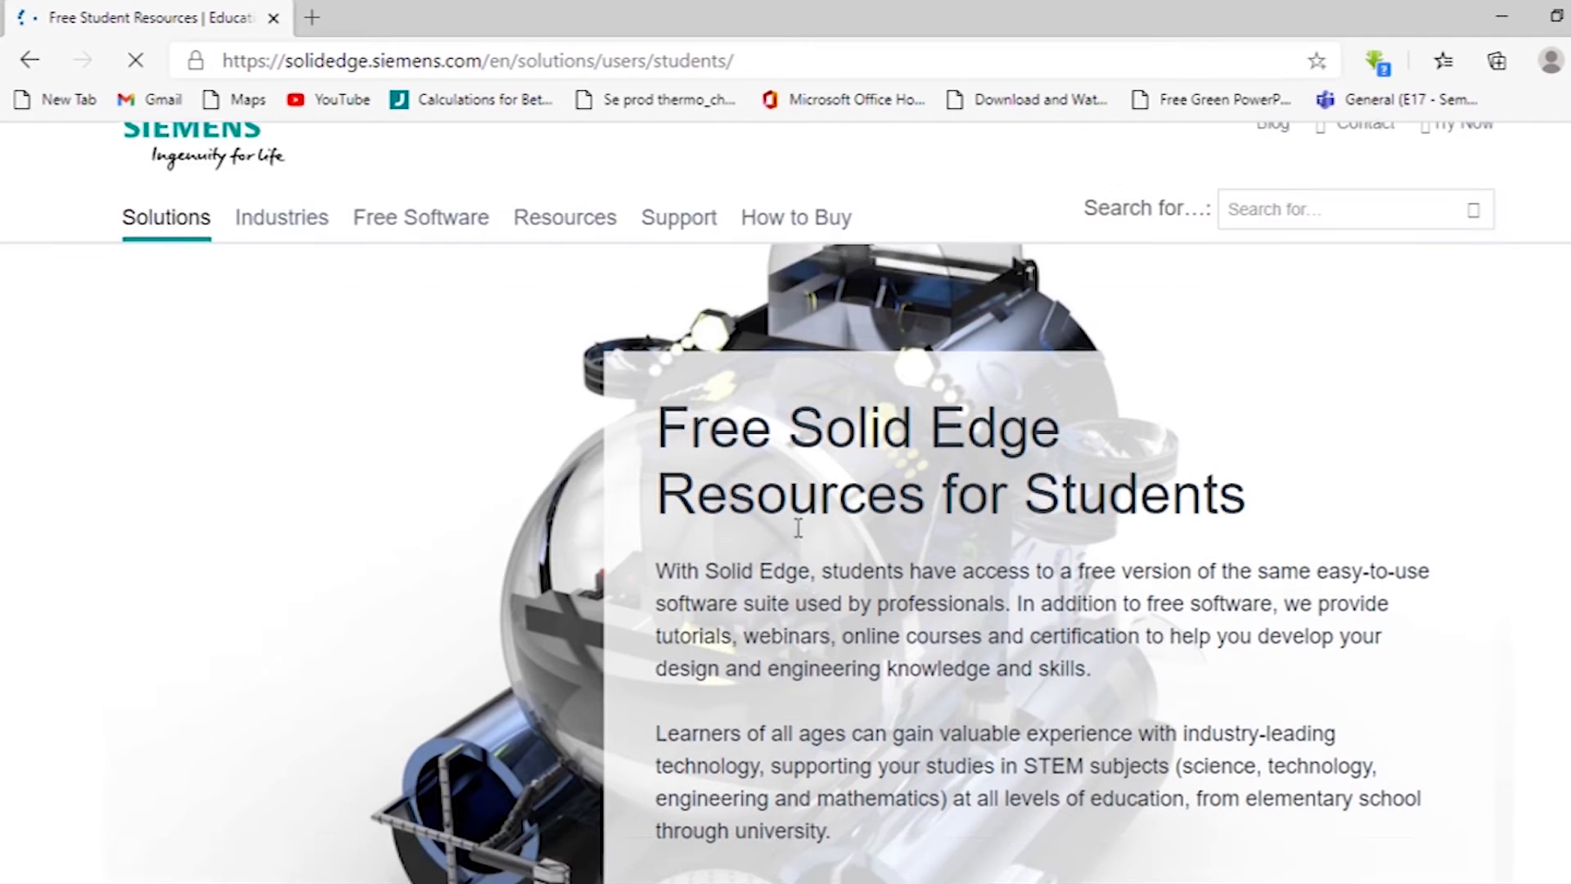
{"action": "scroll", "coordinate": [801, 537], "scroll_direction": "down", "scroll_amount": 3}
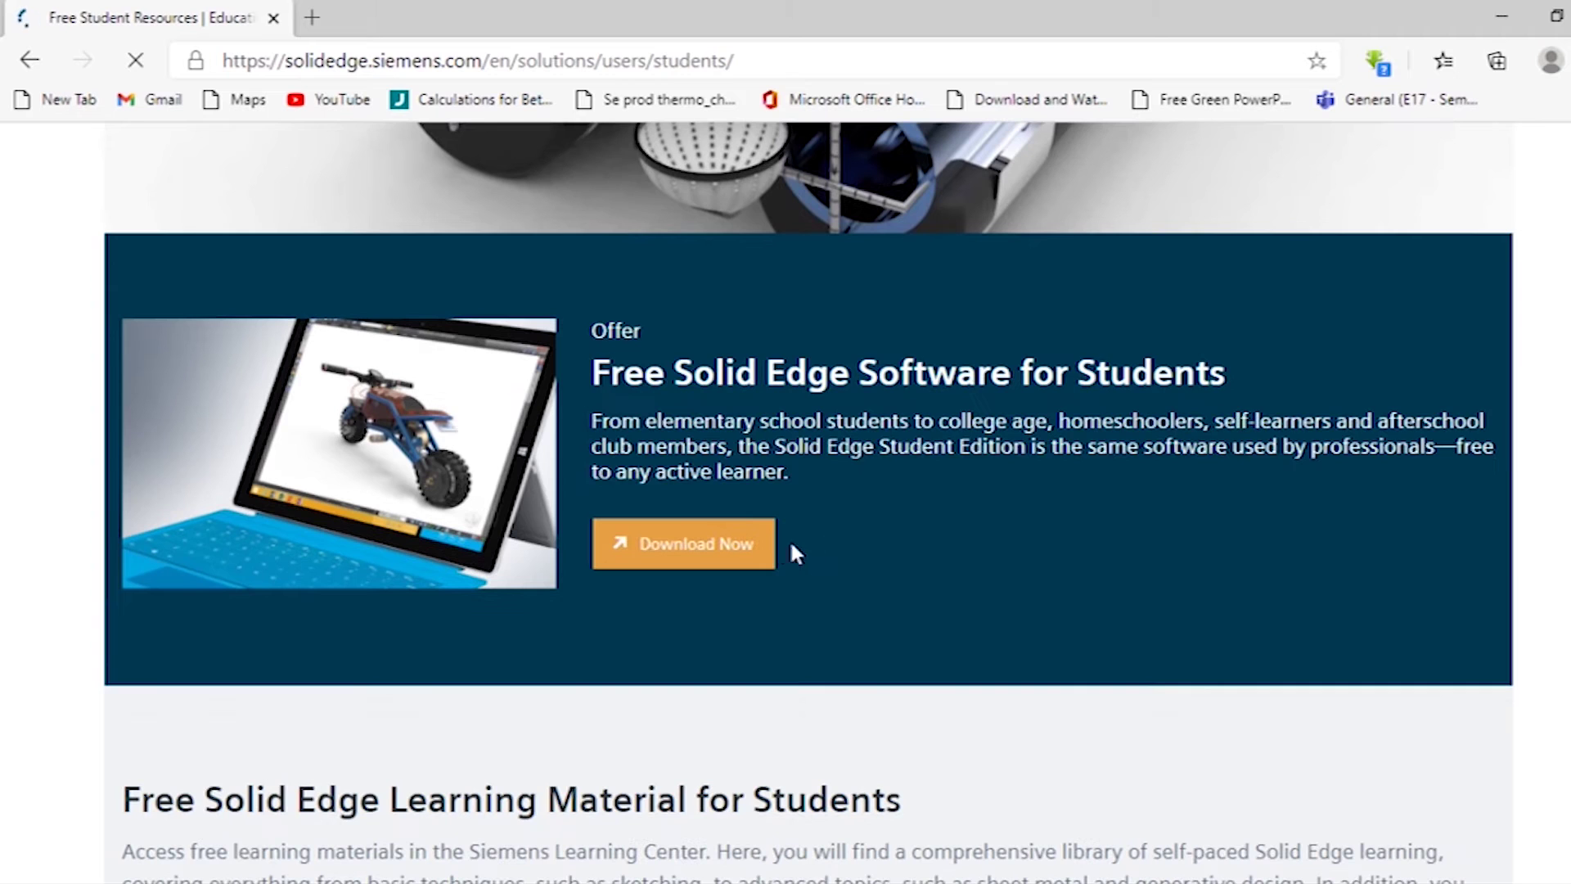
Open the Student Edition download form and set the institution's country to Sri Lanka.
{"action": "left_click", "coordinate": [723, 541]}
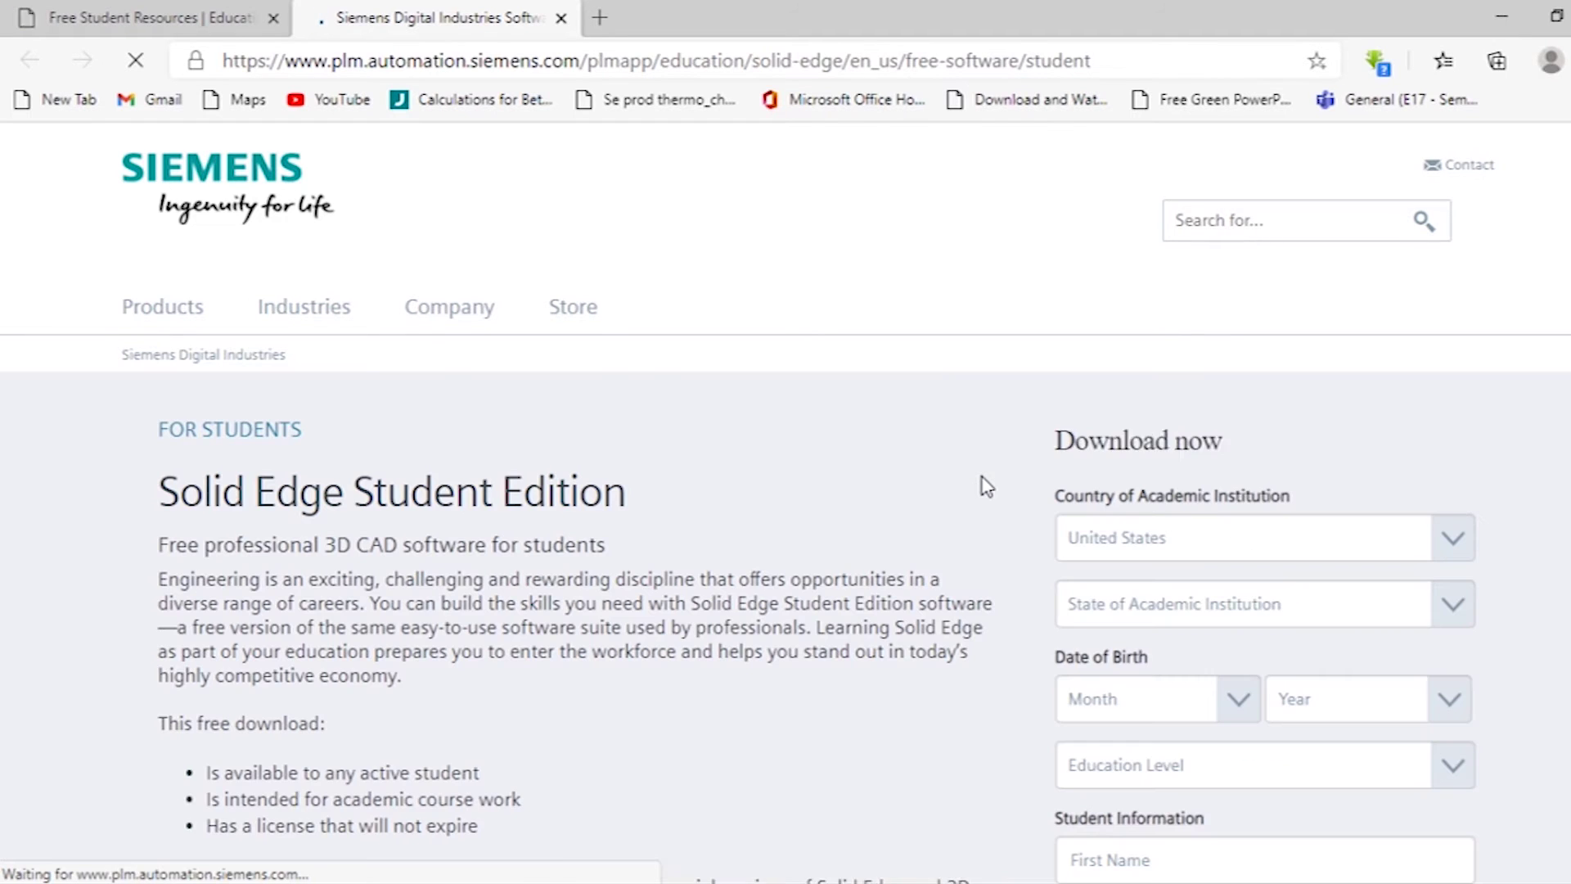
{"action": "scroll", "coordinate": [1003, 478], "scroll_direction": "down", "scroll_amount": 2}
{"action": "scroll", "coordinate": [988, 474], "scroll_direction": "up", "scroll_amount": 1}
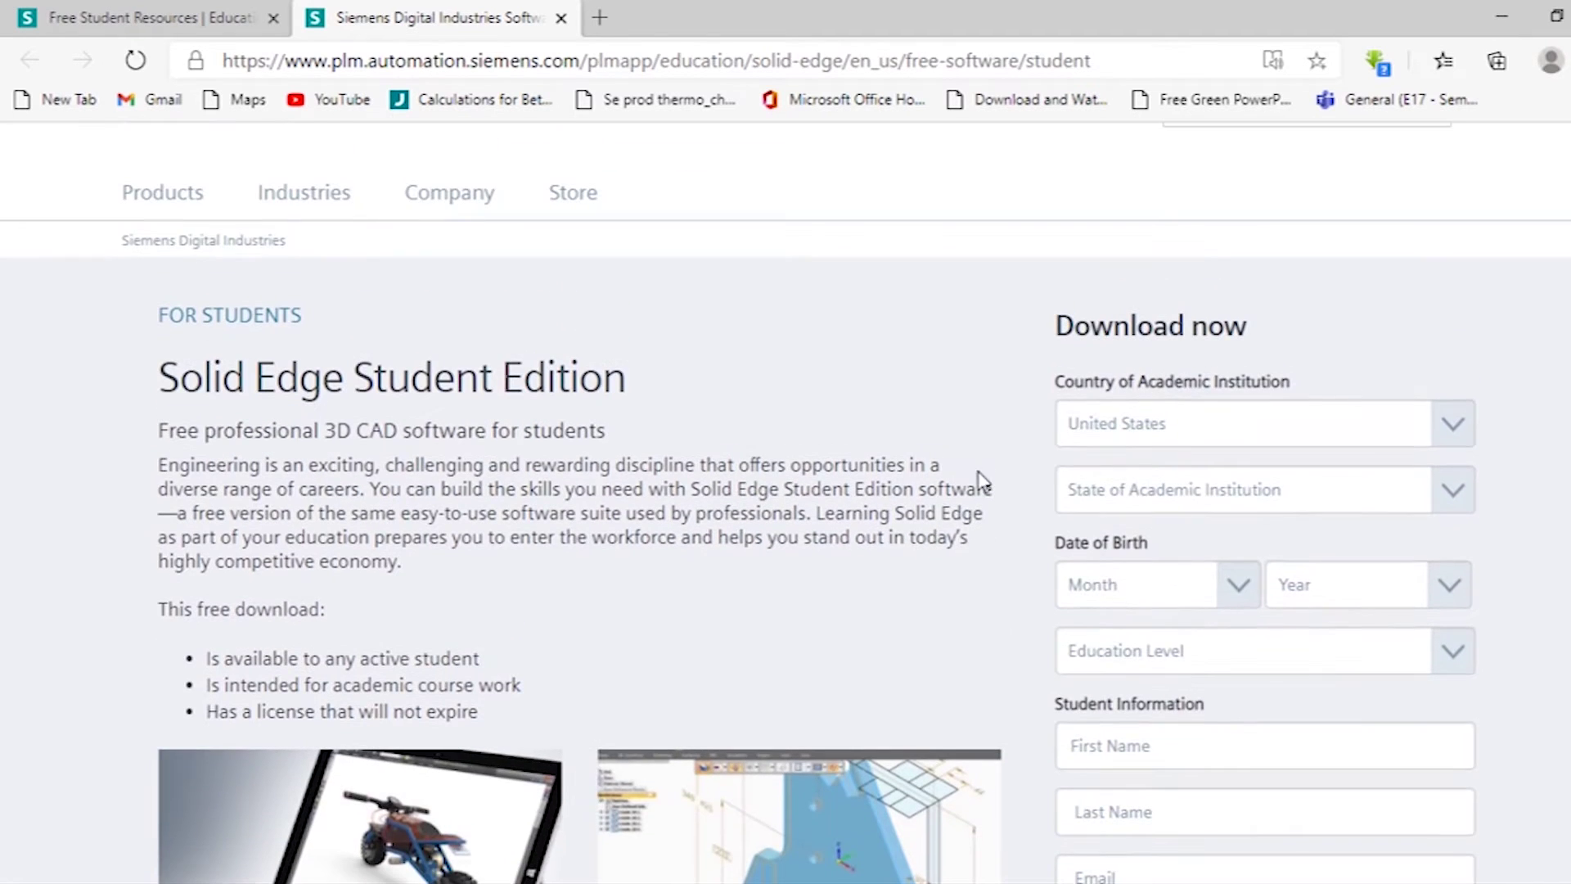
{"action": "left_click", "coordinate": [1186, 442]}
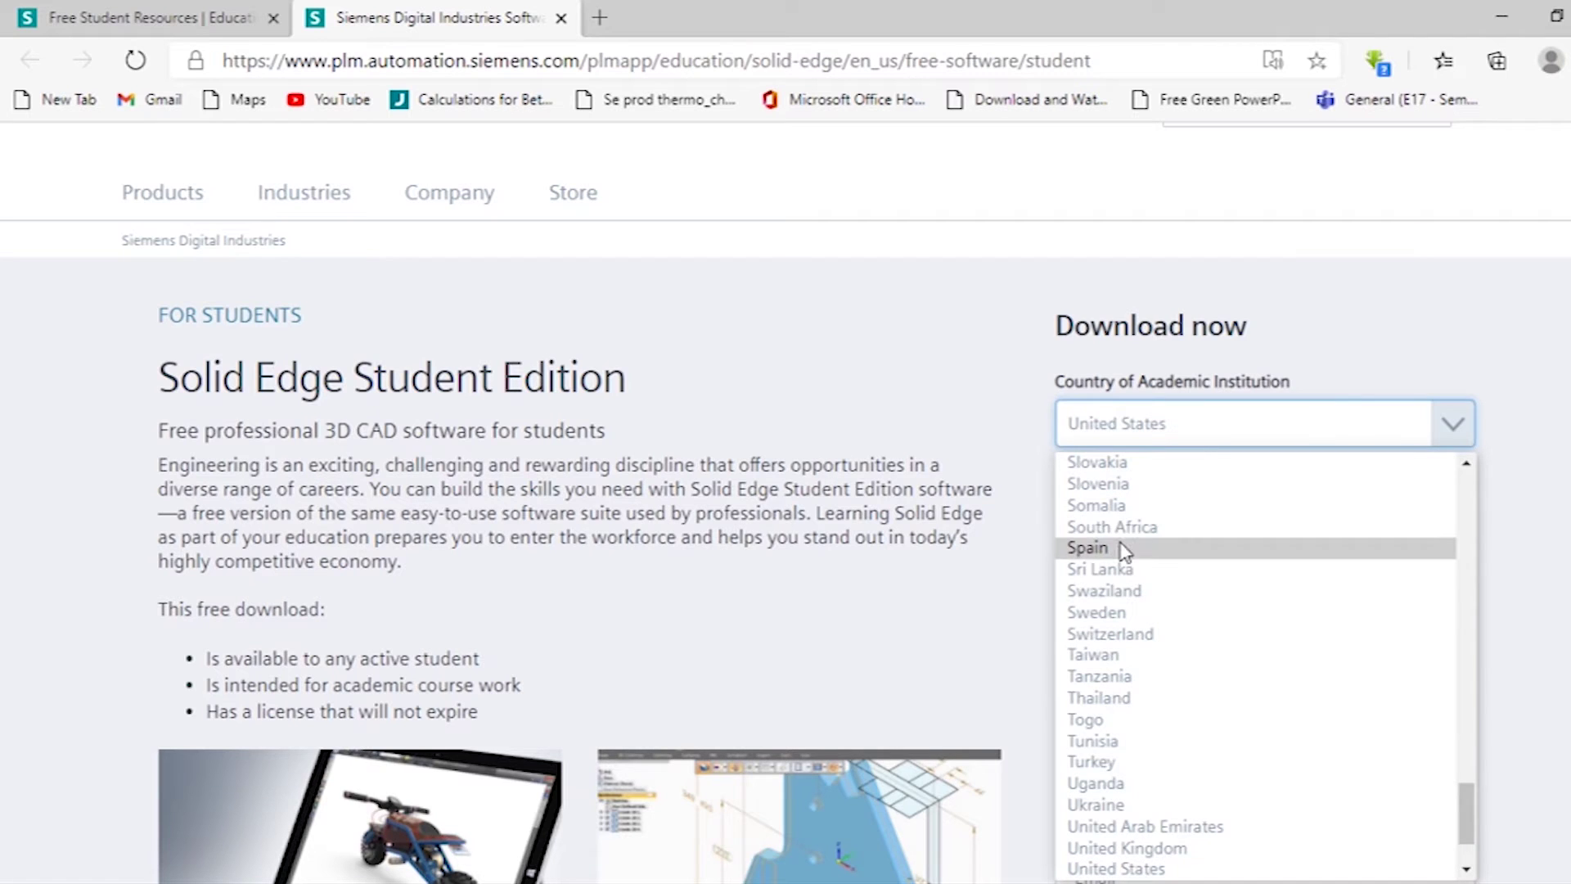
{"action": "left_click", "coordinate": [1117, 569]}
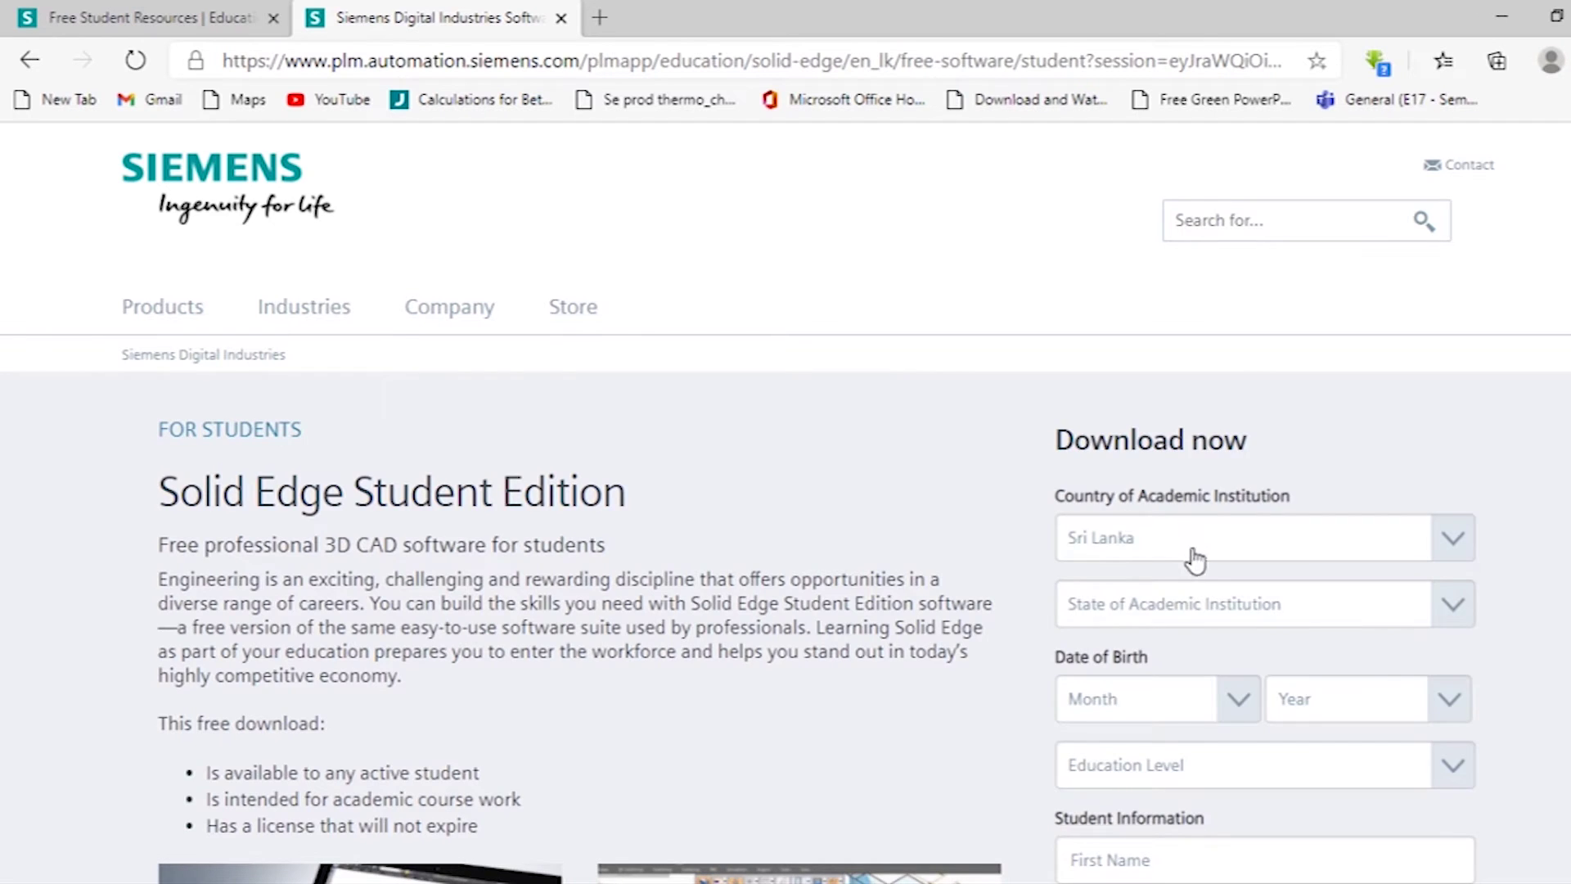
Set the institution's district to Vavuniyava.
{"action": "scroll", "coordinate": [1194, 560], "scroll_direction": "down", "scroll_amount": 1}
{"action": "left_click", "coordinate": [1227, 491]}
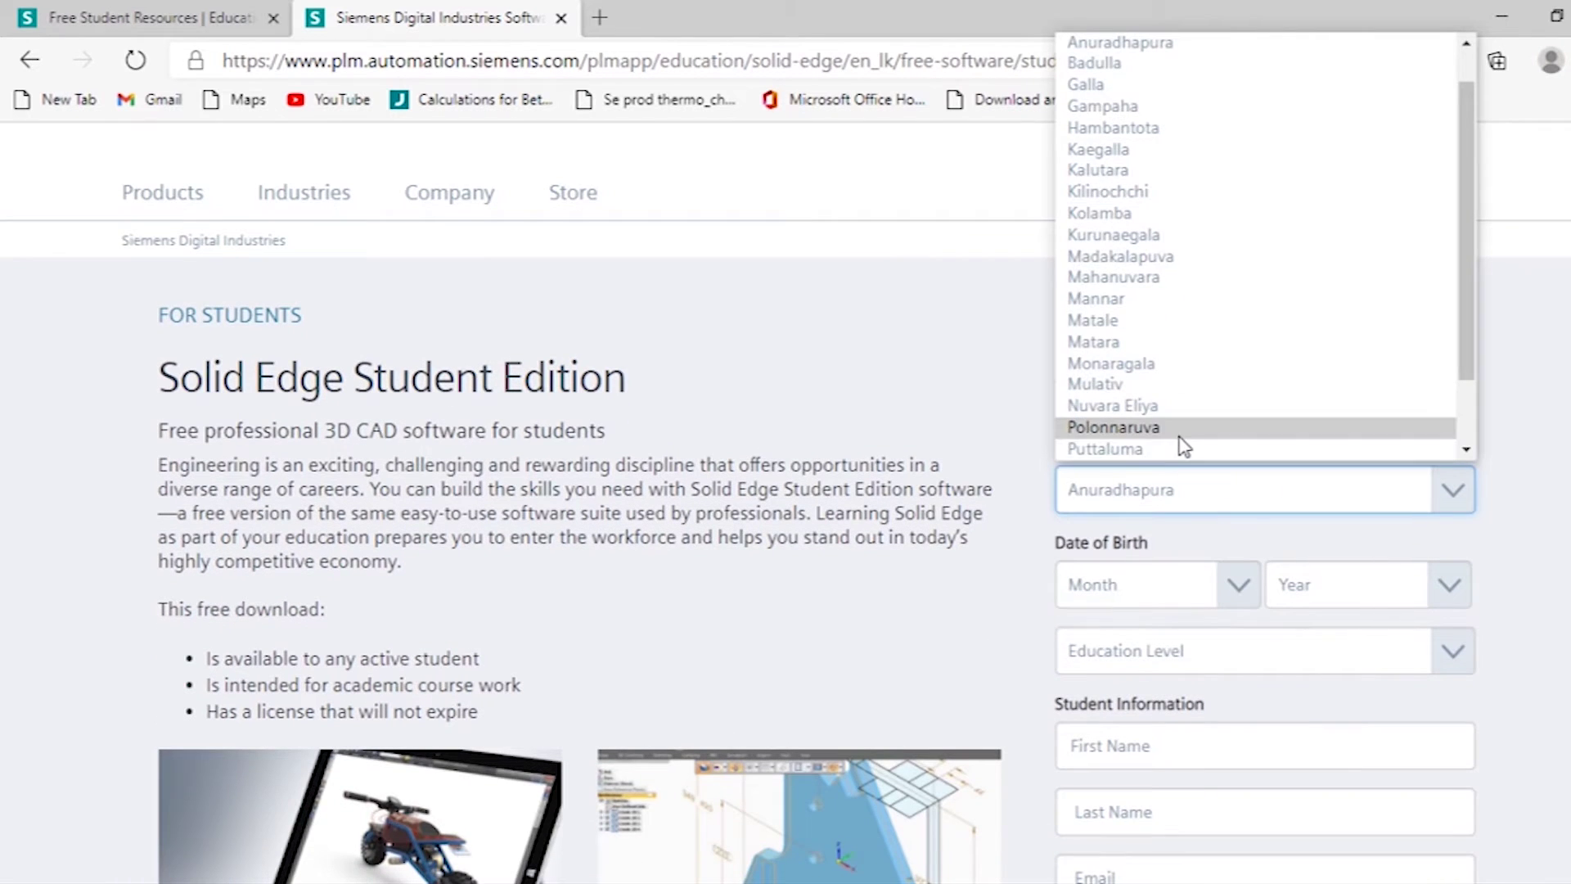
{"action": "scroll", "coordinate": [1184, 433], "scroll_direction": "down", "scroll_amount": 2}
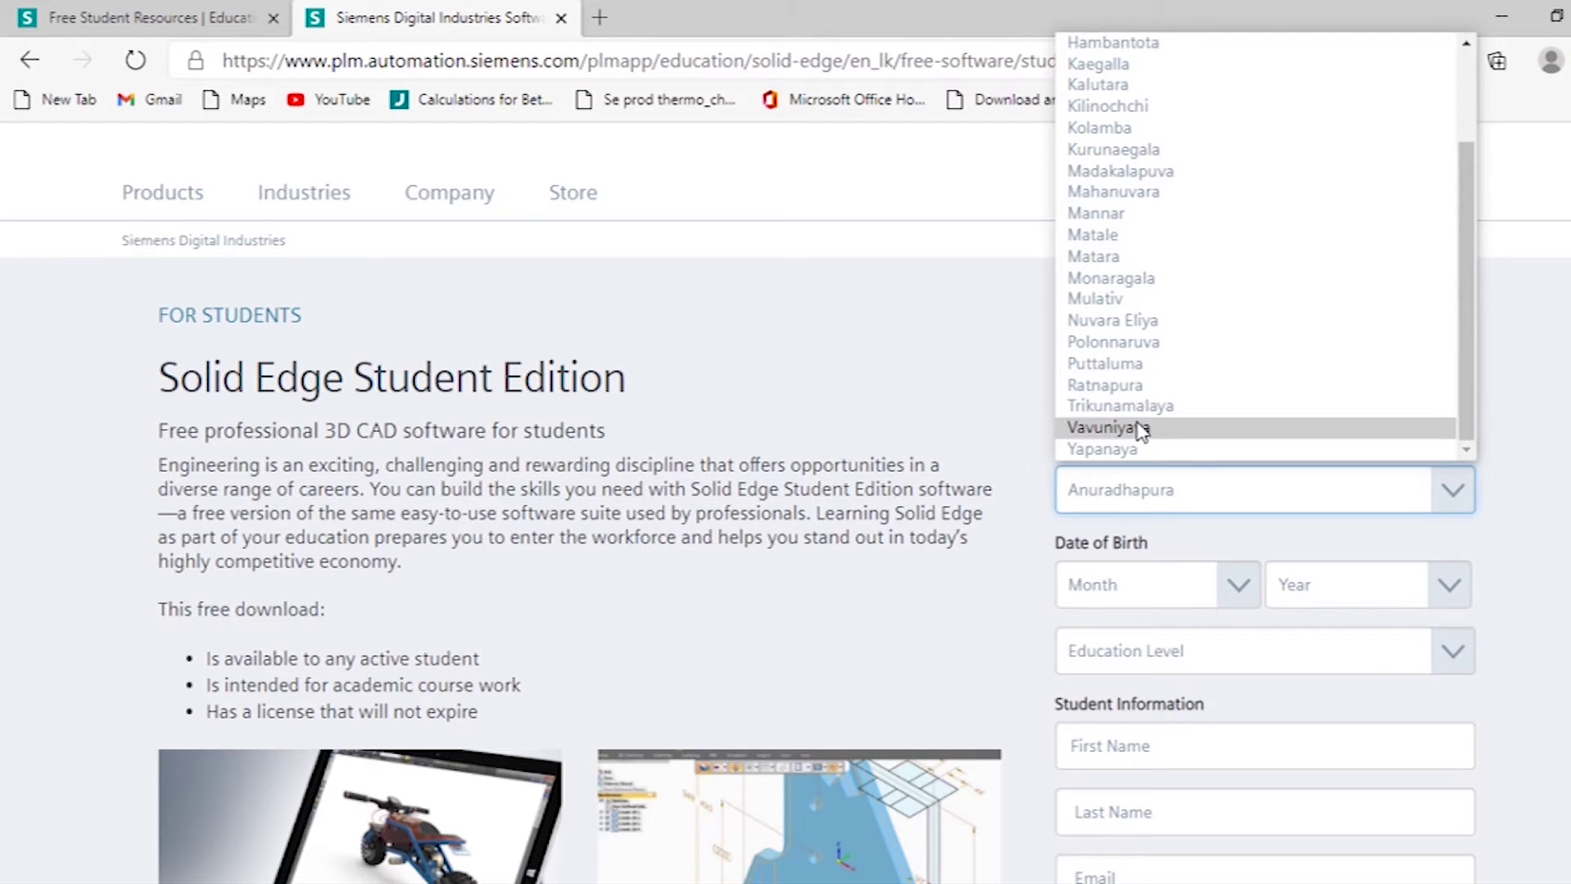
{"action": "left_click", "coordinate": [1140, 429]}
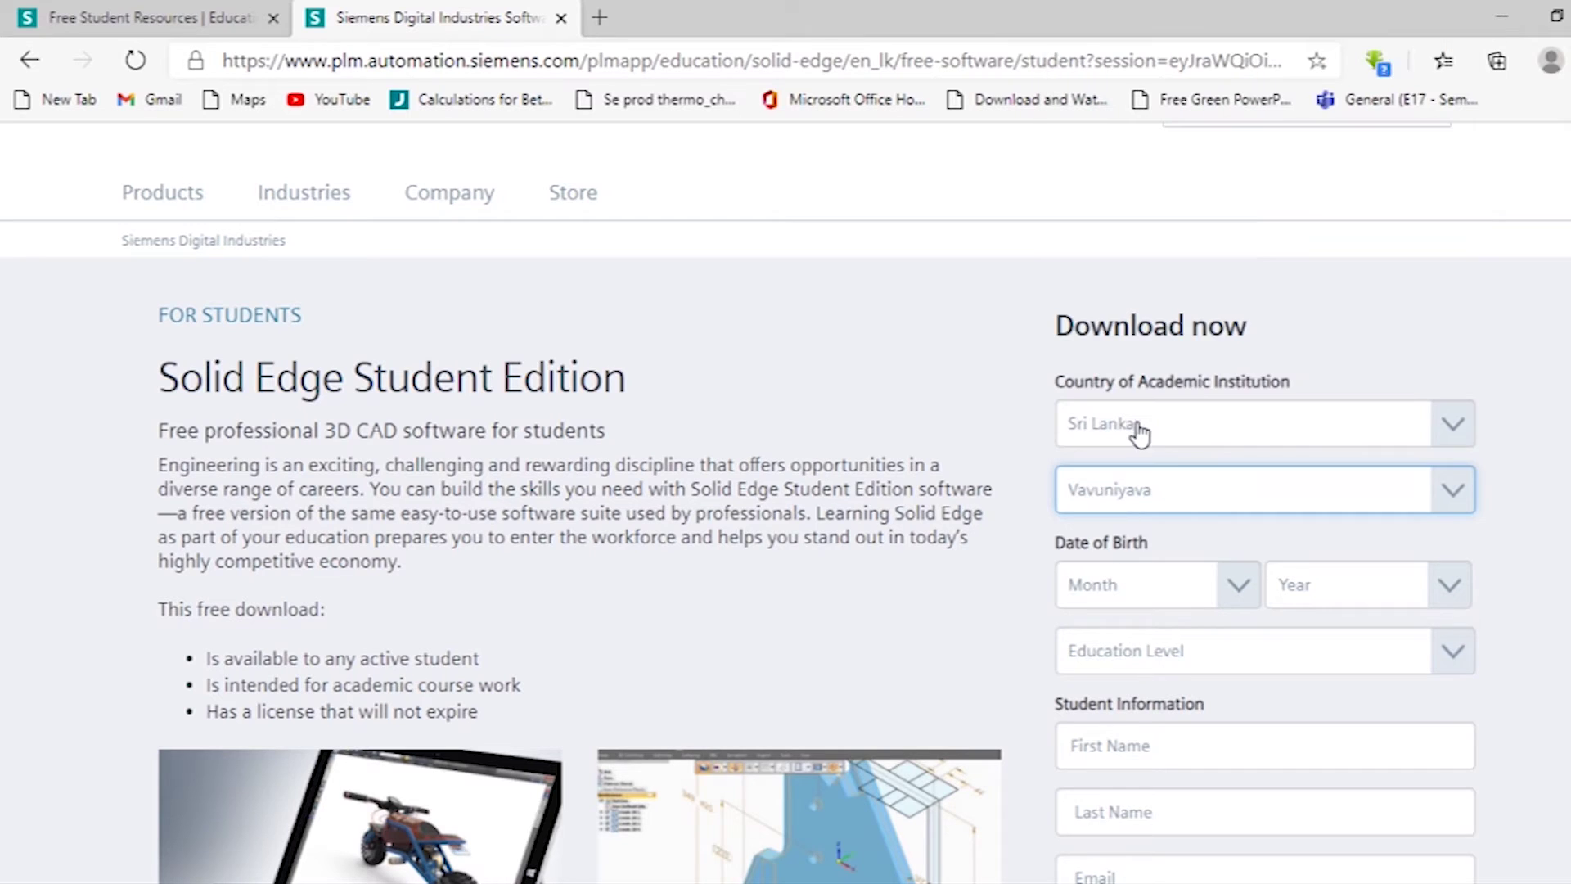
{"action": "left_click", "coordinate": [1225, 585]}
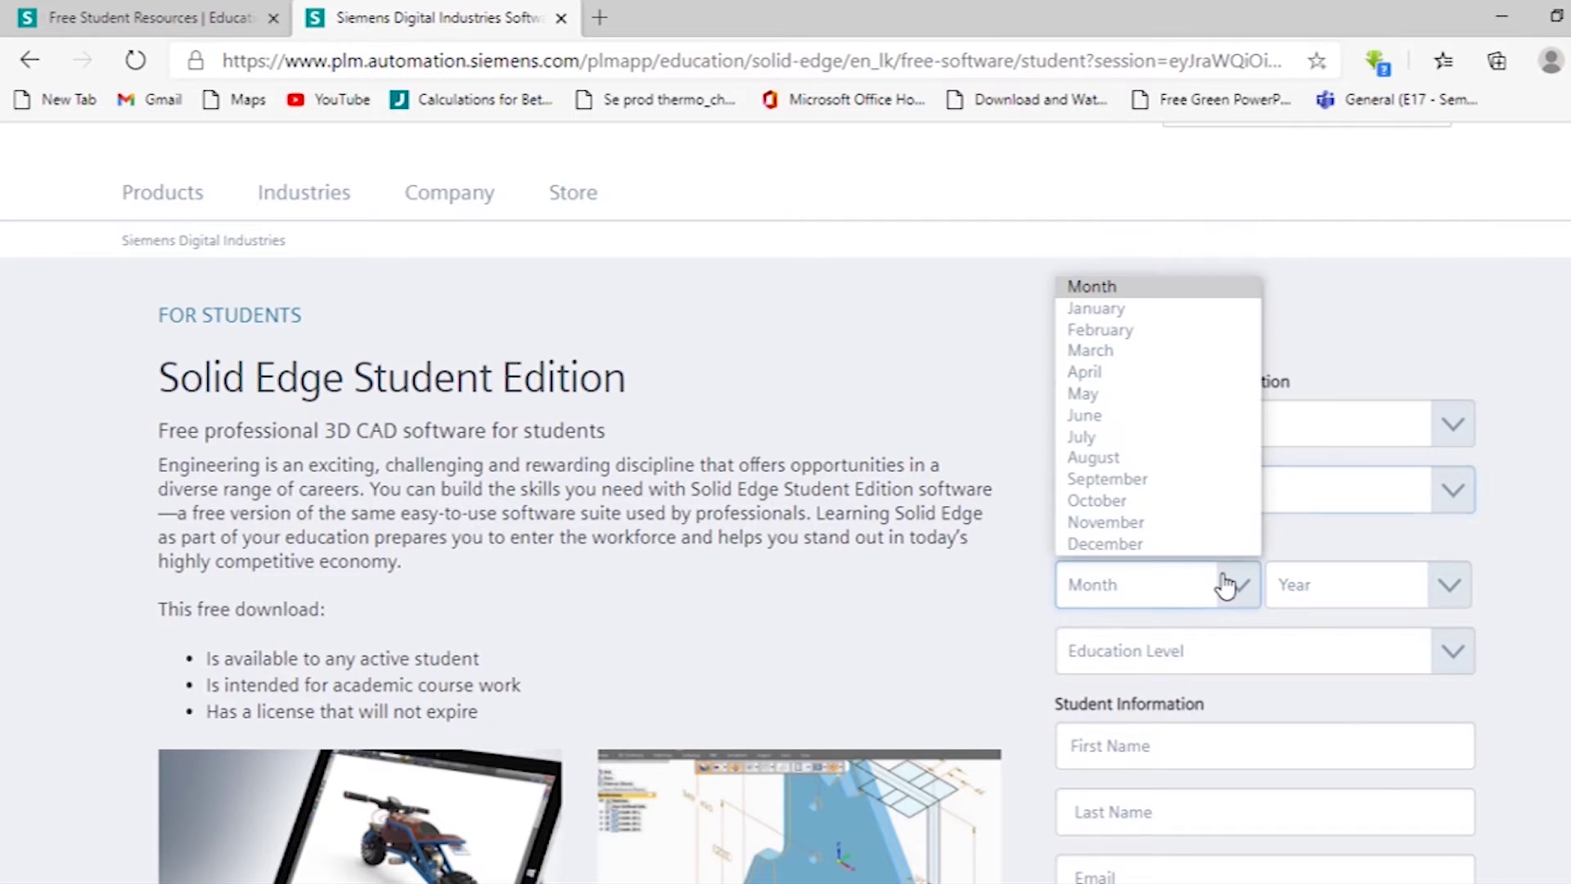
Set the birth date to January 1999 and the education level to university.
{"action": "left_click", "coordinate": [1077, 311]}
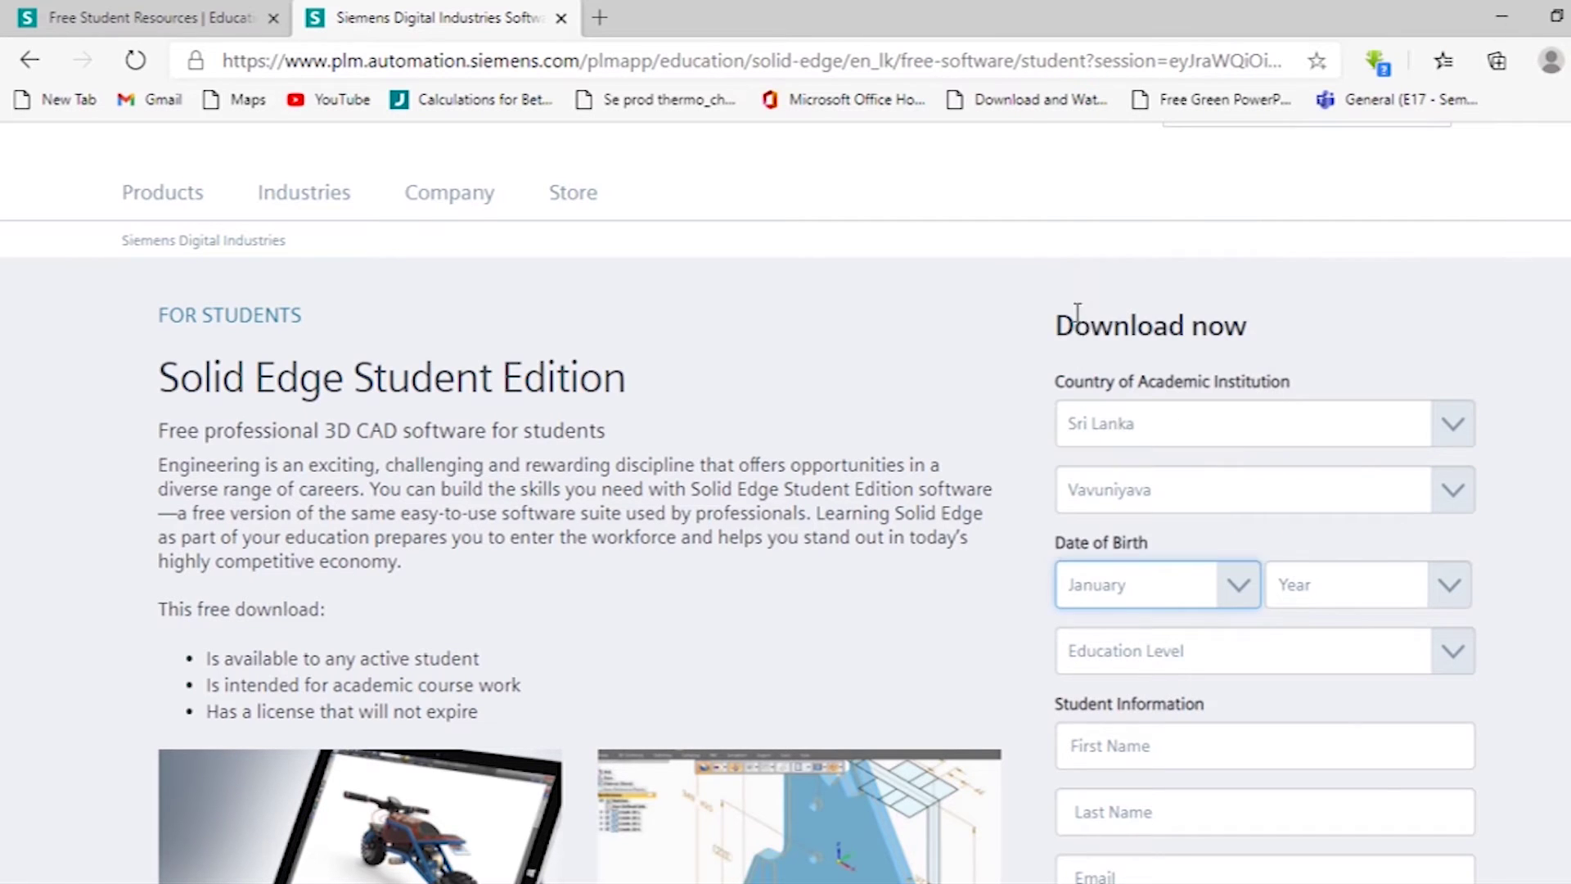
{"action": "left_click", "coordinate": [1303, 590]}
{"action": "scroll", "coordinate": [1316, 372], "scroll_direction": "down", "scroll_amount": 1}
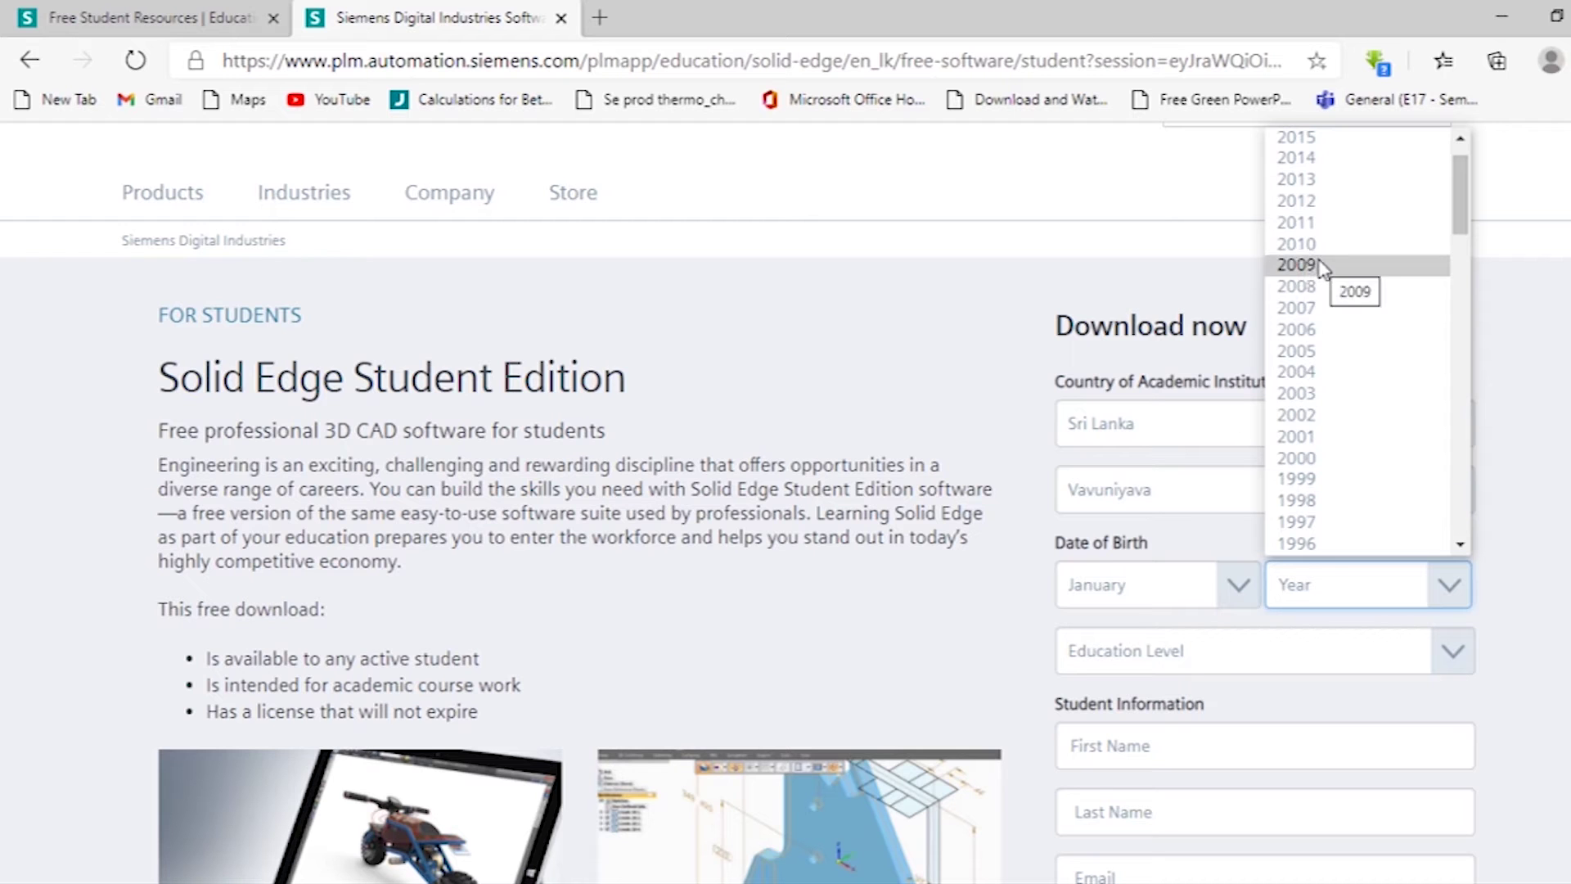
{"action": "left_click", "coordinate": [1306, 478]}
{"action": "scroll", "coordinate": [1301, 541], "scroll_direction": "down", "scroll_amount": 3}
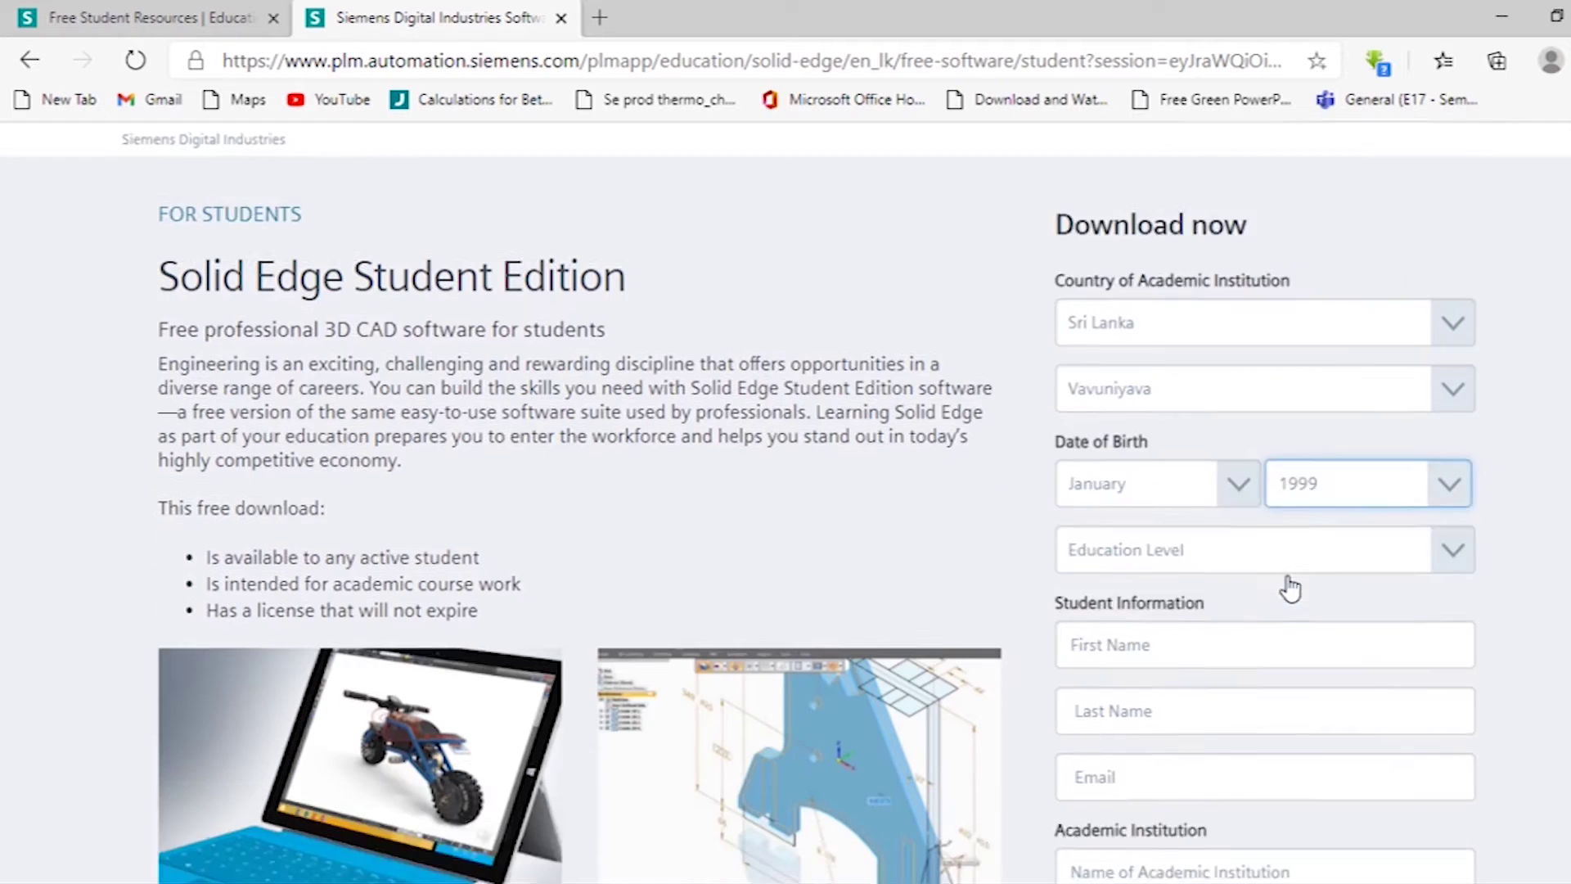
{"action": "left_click", "coordinate": [1185, 426]}
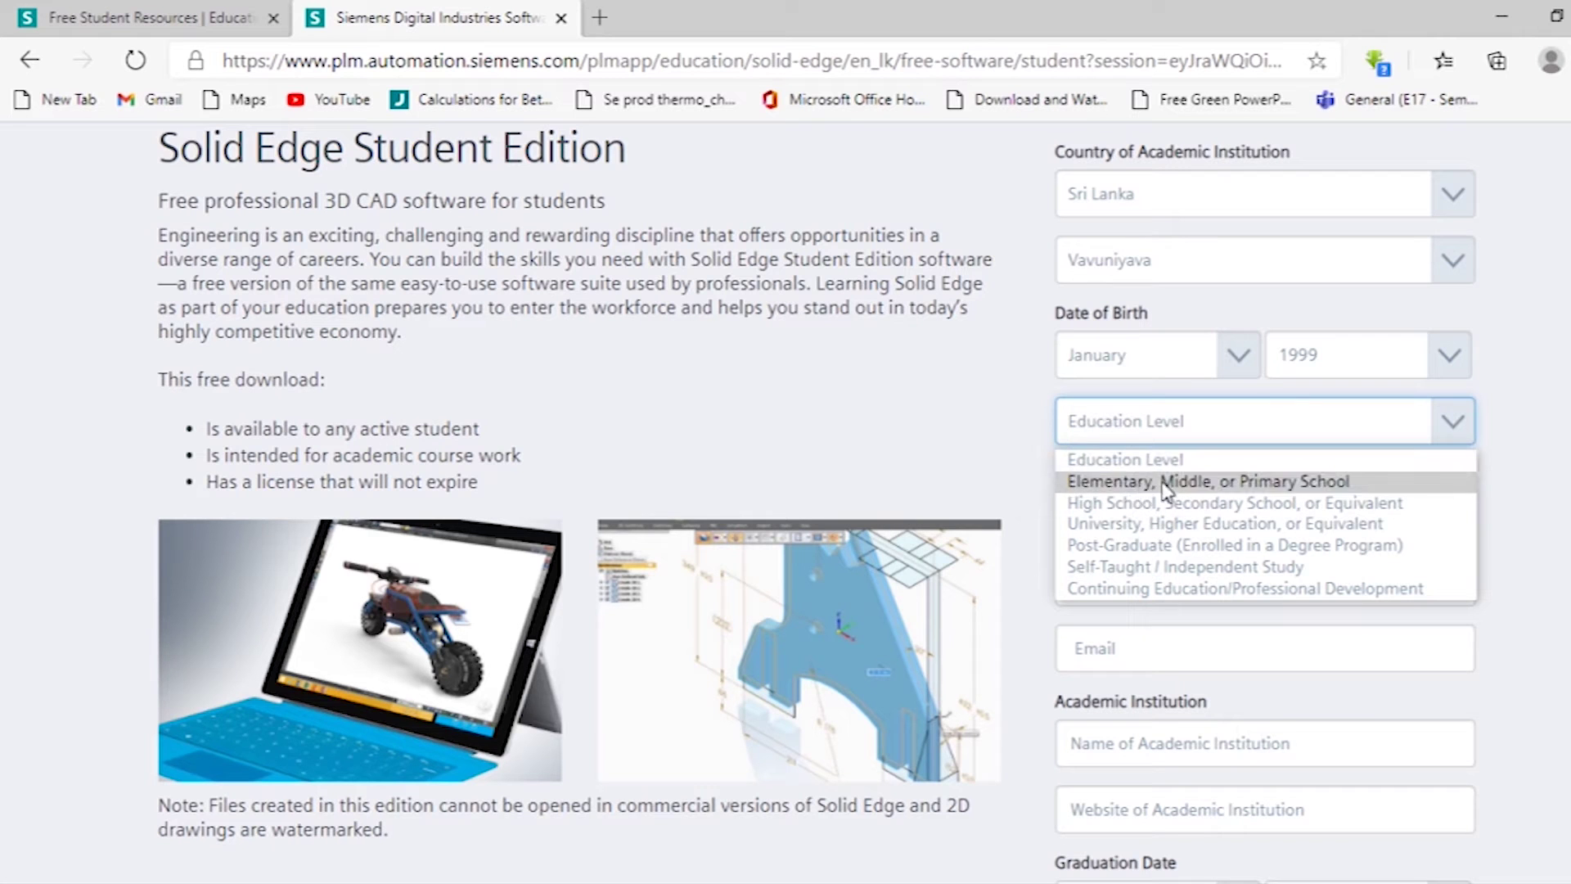
{"action": "left_click", "coordinate": [1143, 523]}
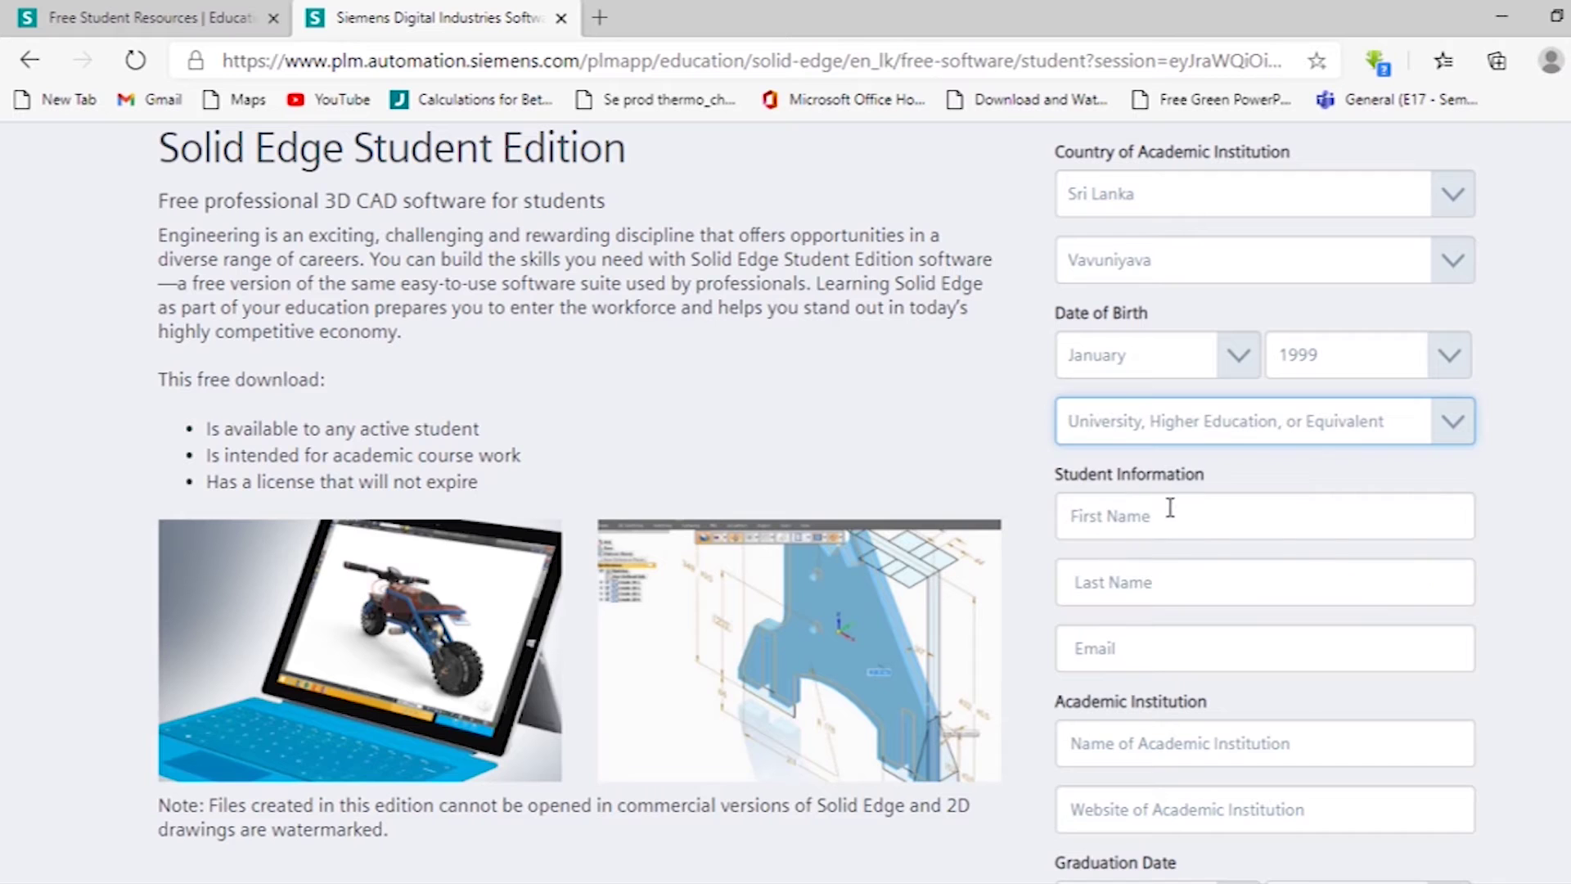
Fill in the student's first name, last name and e-mail address.
{"action": "left_click", "coordinate": [1203, 520]}
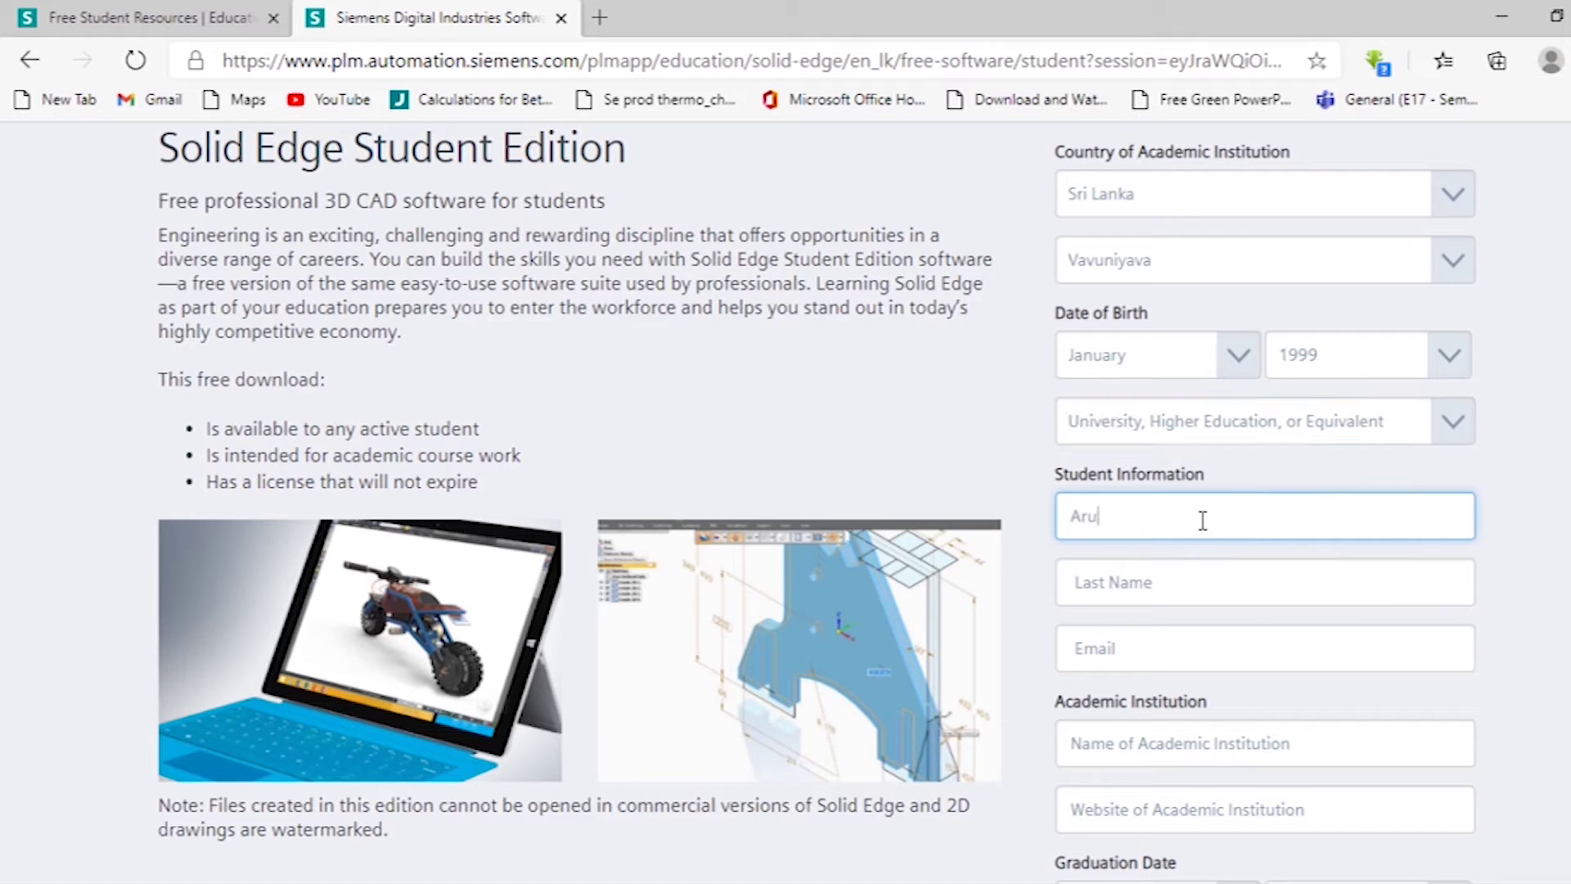
{"action": "left_click", "coordinate": [1190, 590]}
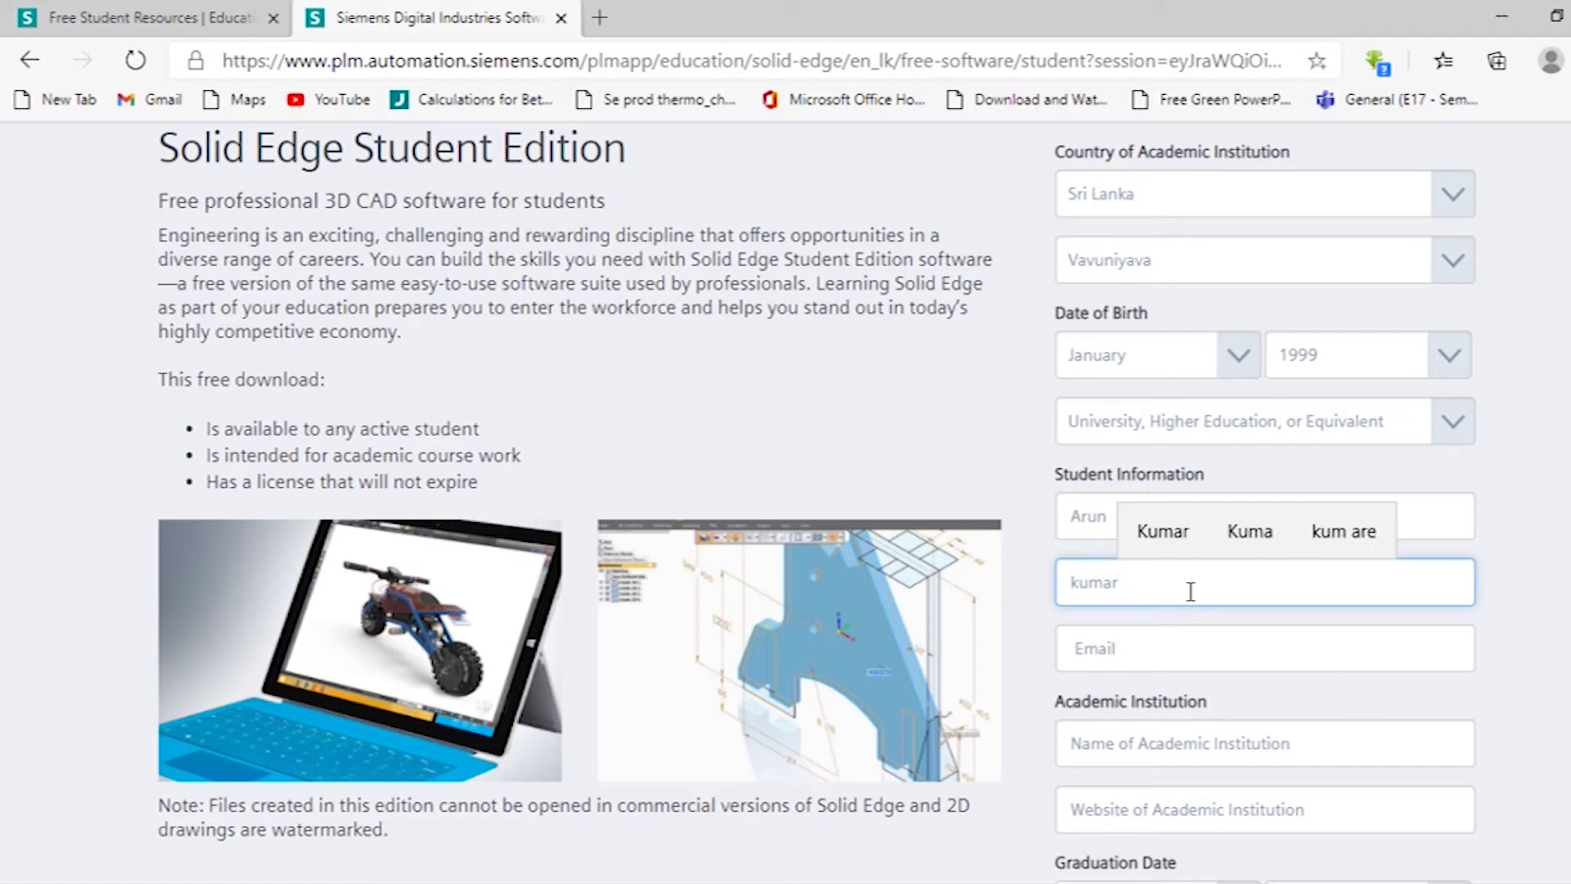
{"action": "scroll", "coordinate": [1111, 584], "scroll_direction": "down", "scroll_amount": 2}
{"action": "left_click", "coordinate": [1105, 536]}
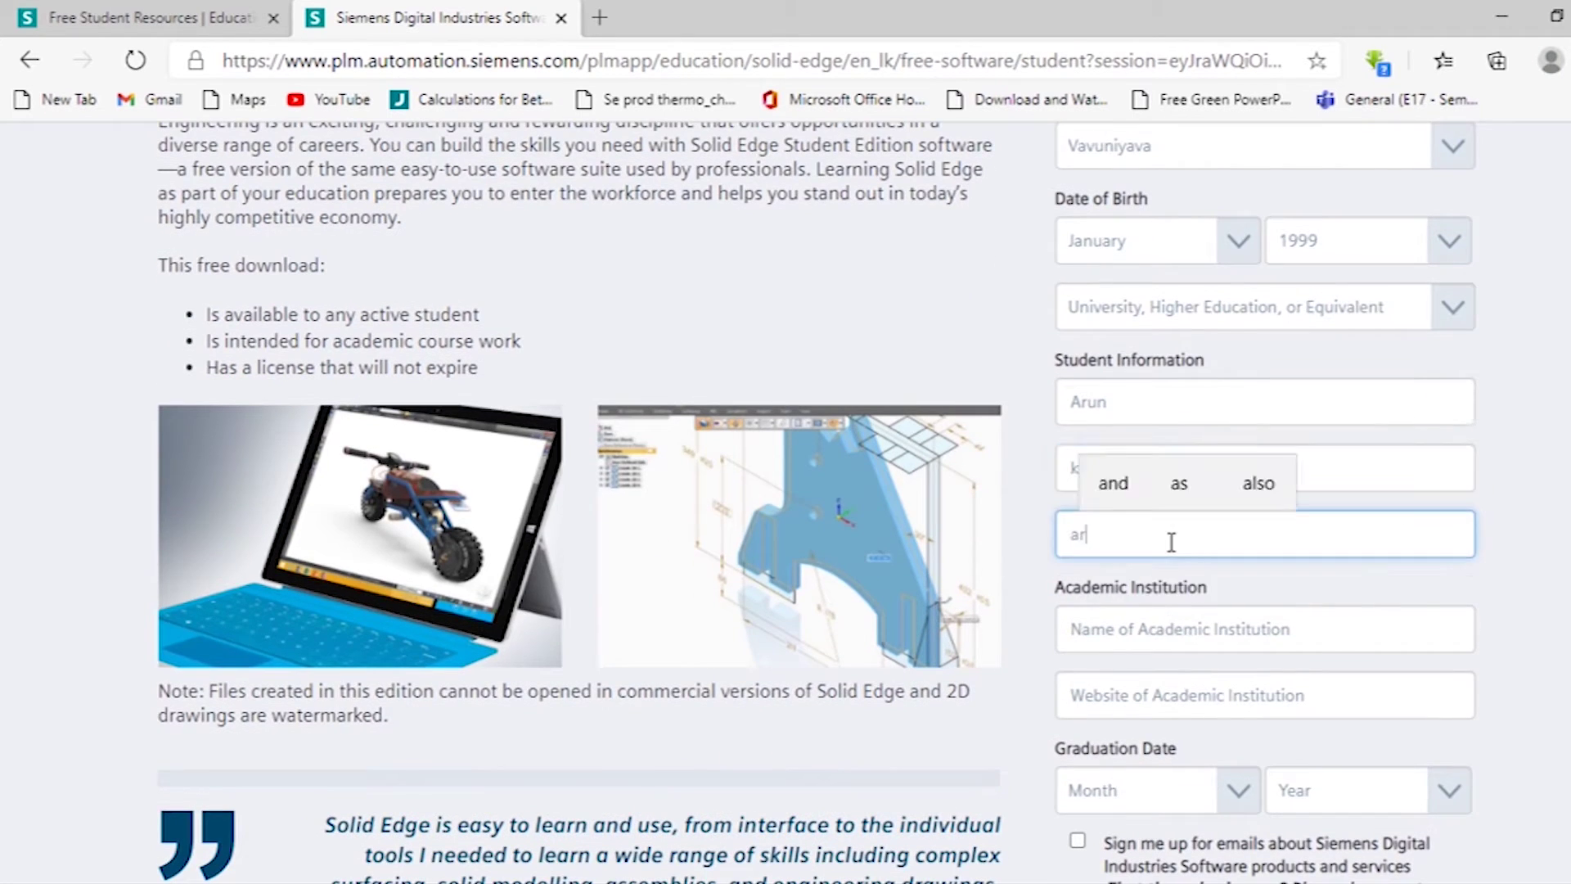
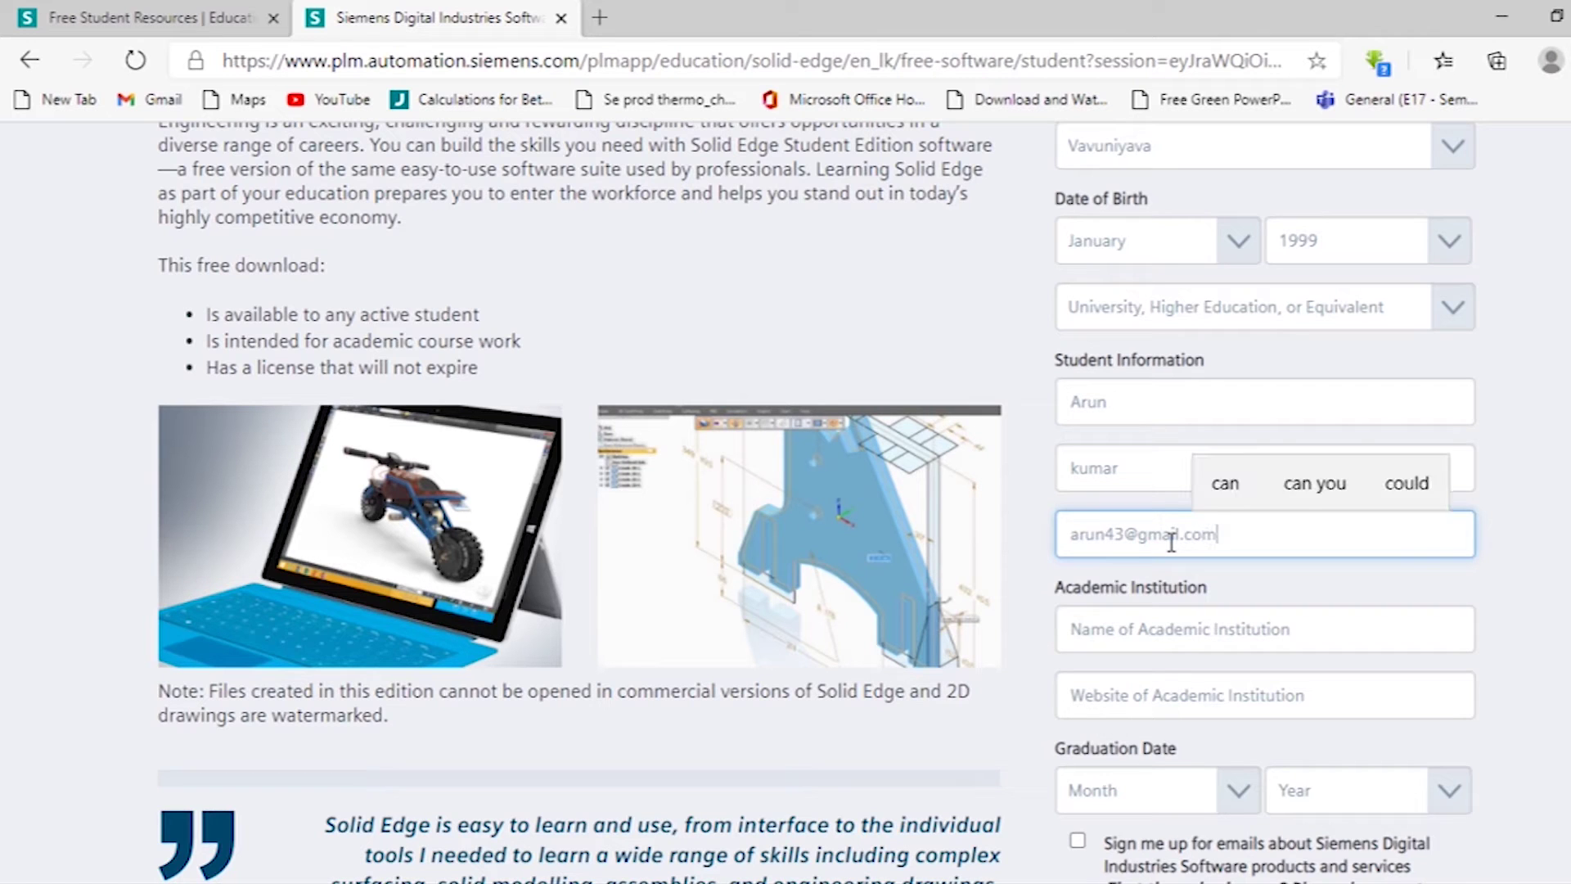
{"action": "left_click", "coordinate": [1183, 629]}
{"action": "type", "text": "uni"}
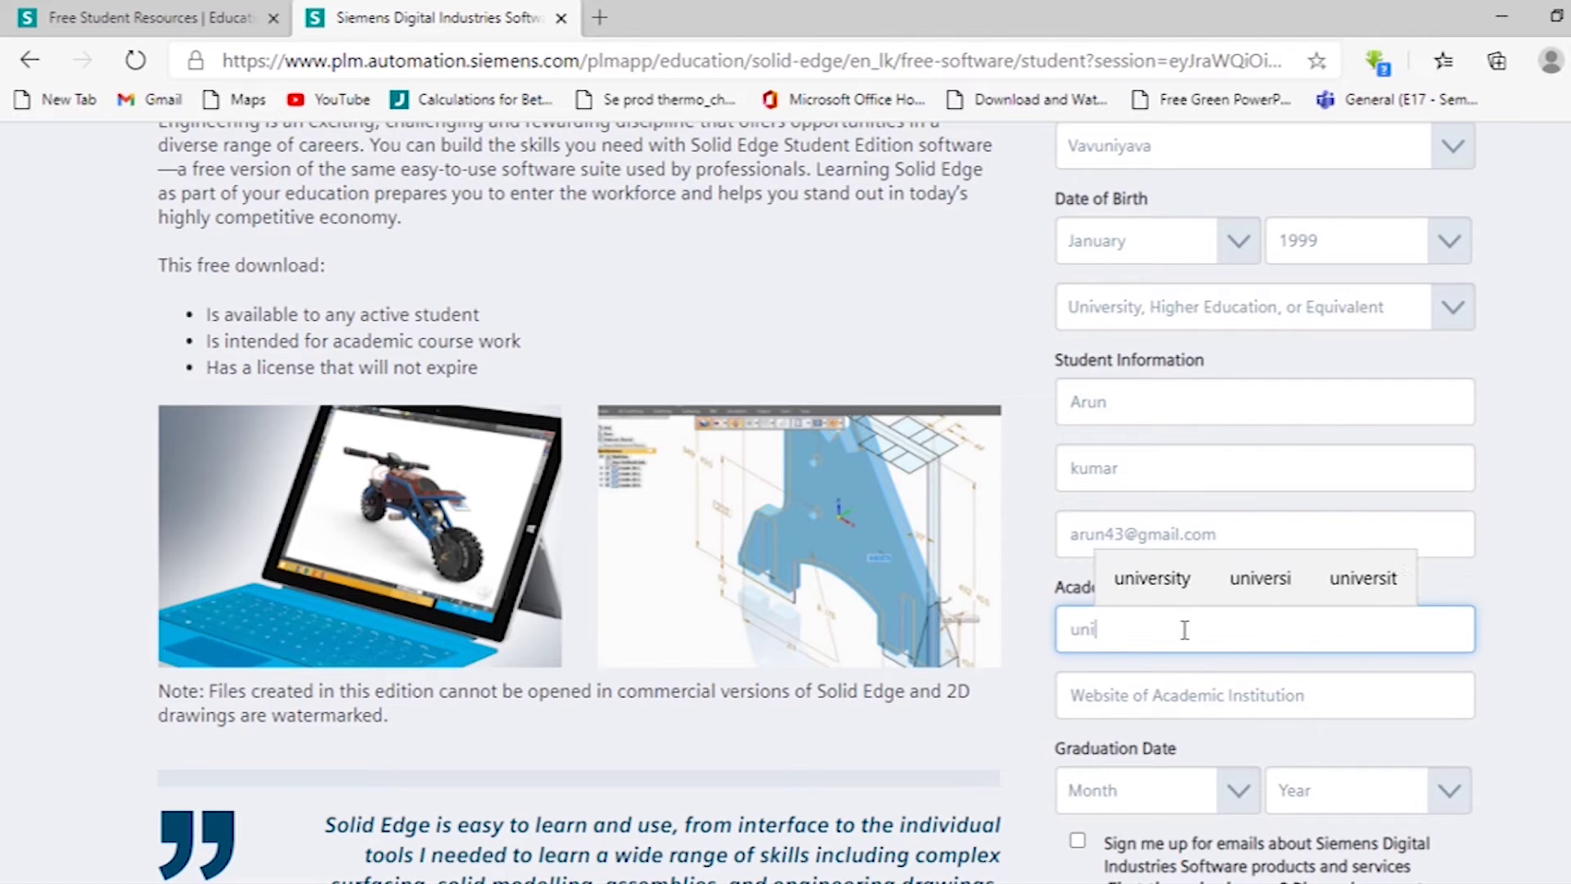
{"action": "type", "text": "versity of "}
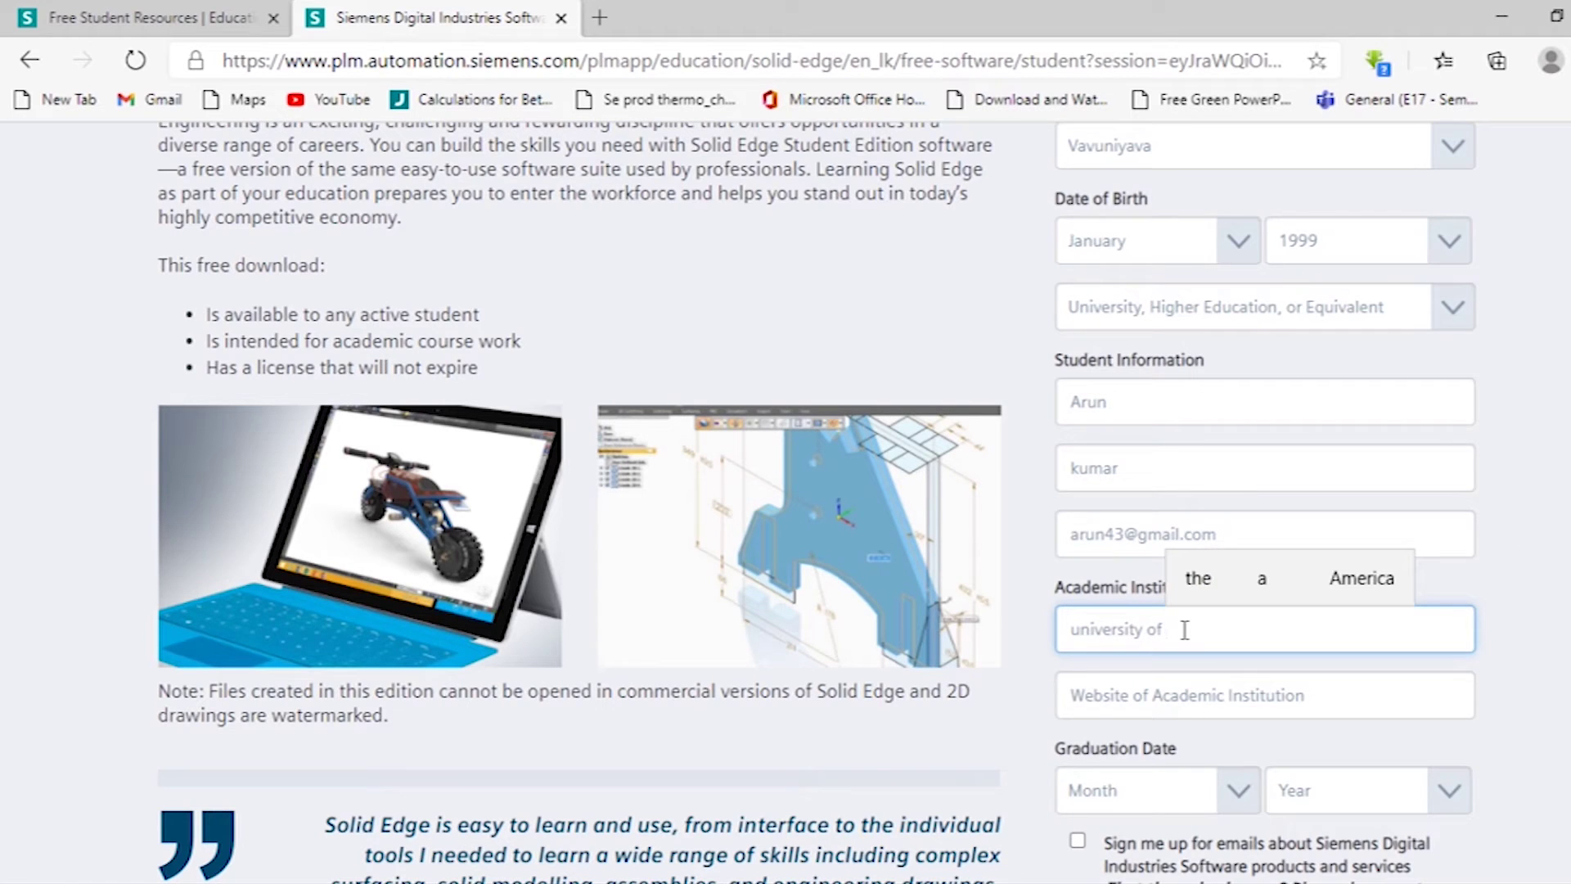
{"action": "type", "text": "jaffna"}
{"action": "scroll", "coordinate": [1183, 630], "scroll_direction": "down", "scroll_amount": 1}
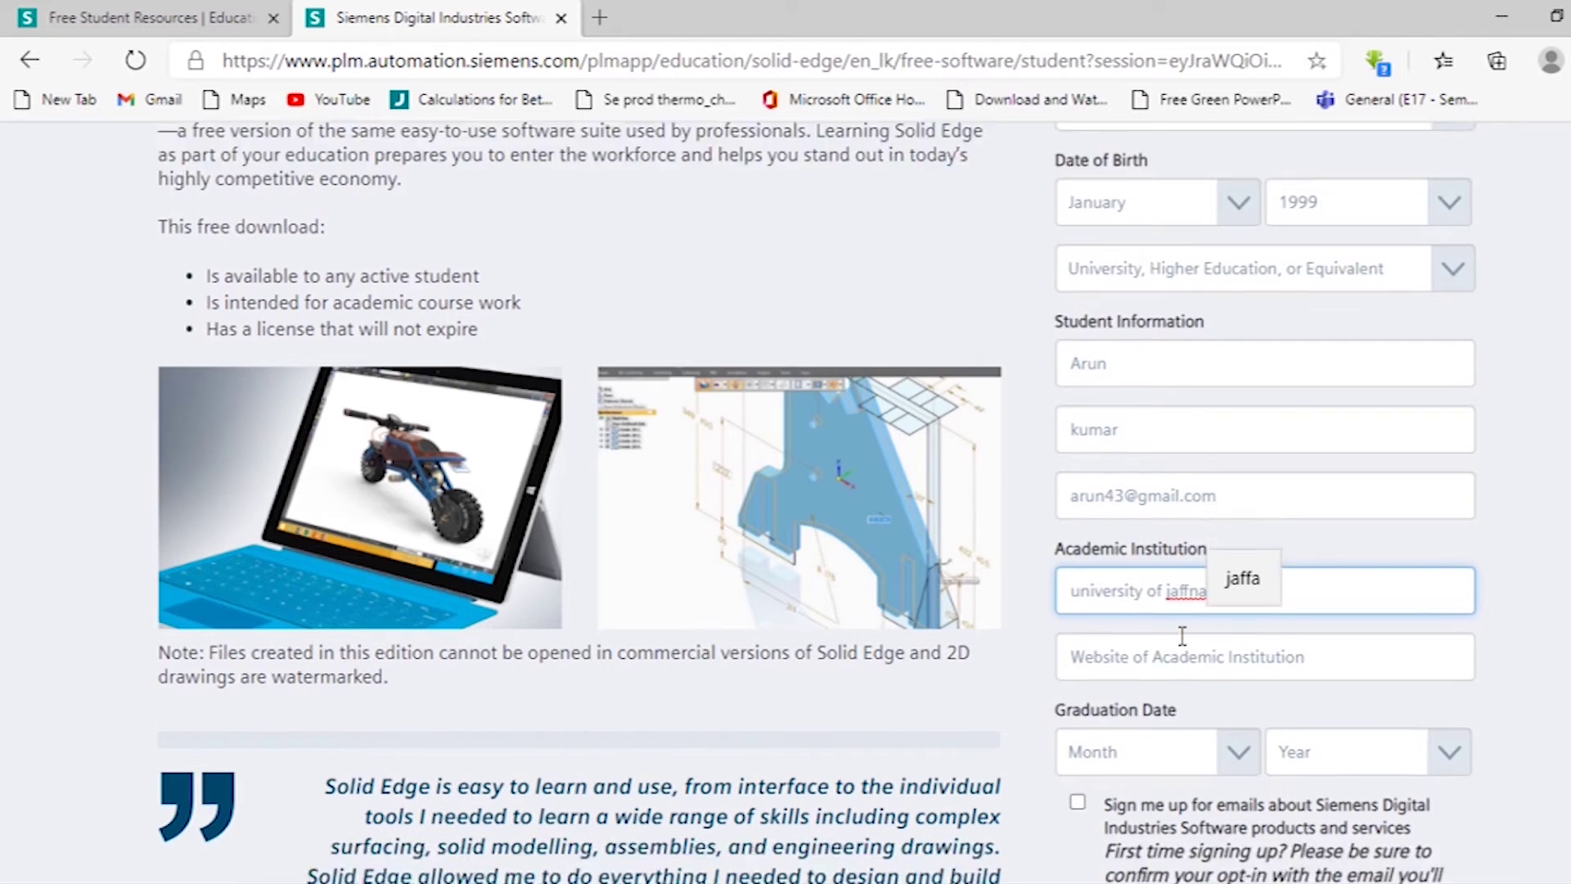
{"action": "left_click", "coordinate": [1162, 589]}
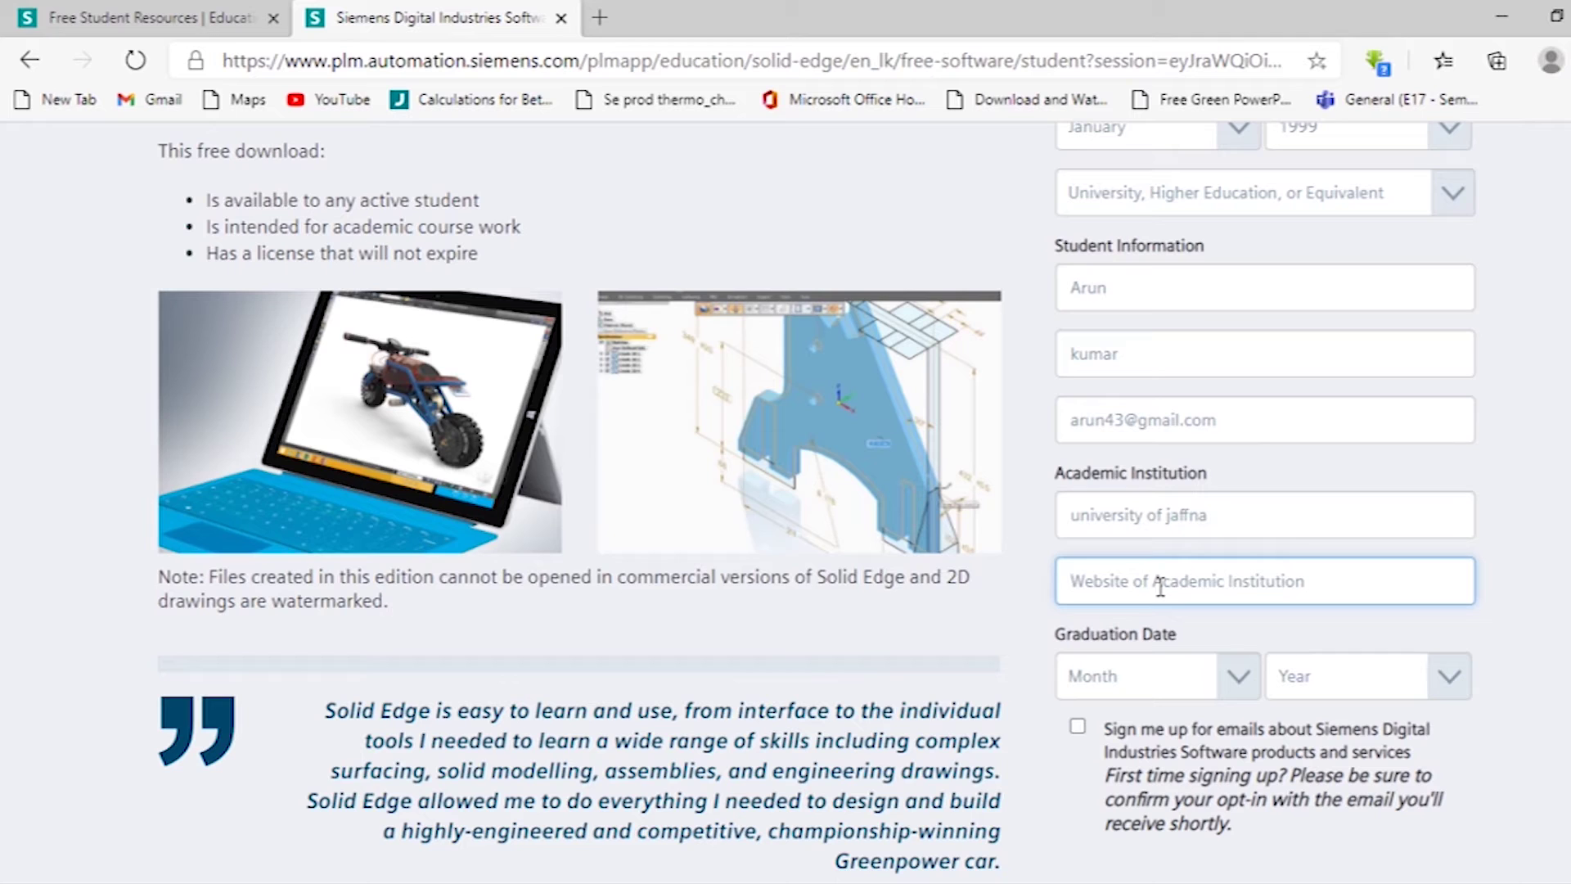
{"action": "type", "text": "wwww."}
{"action": "key", "text": "BackSpace"}
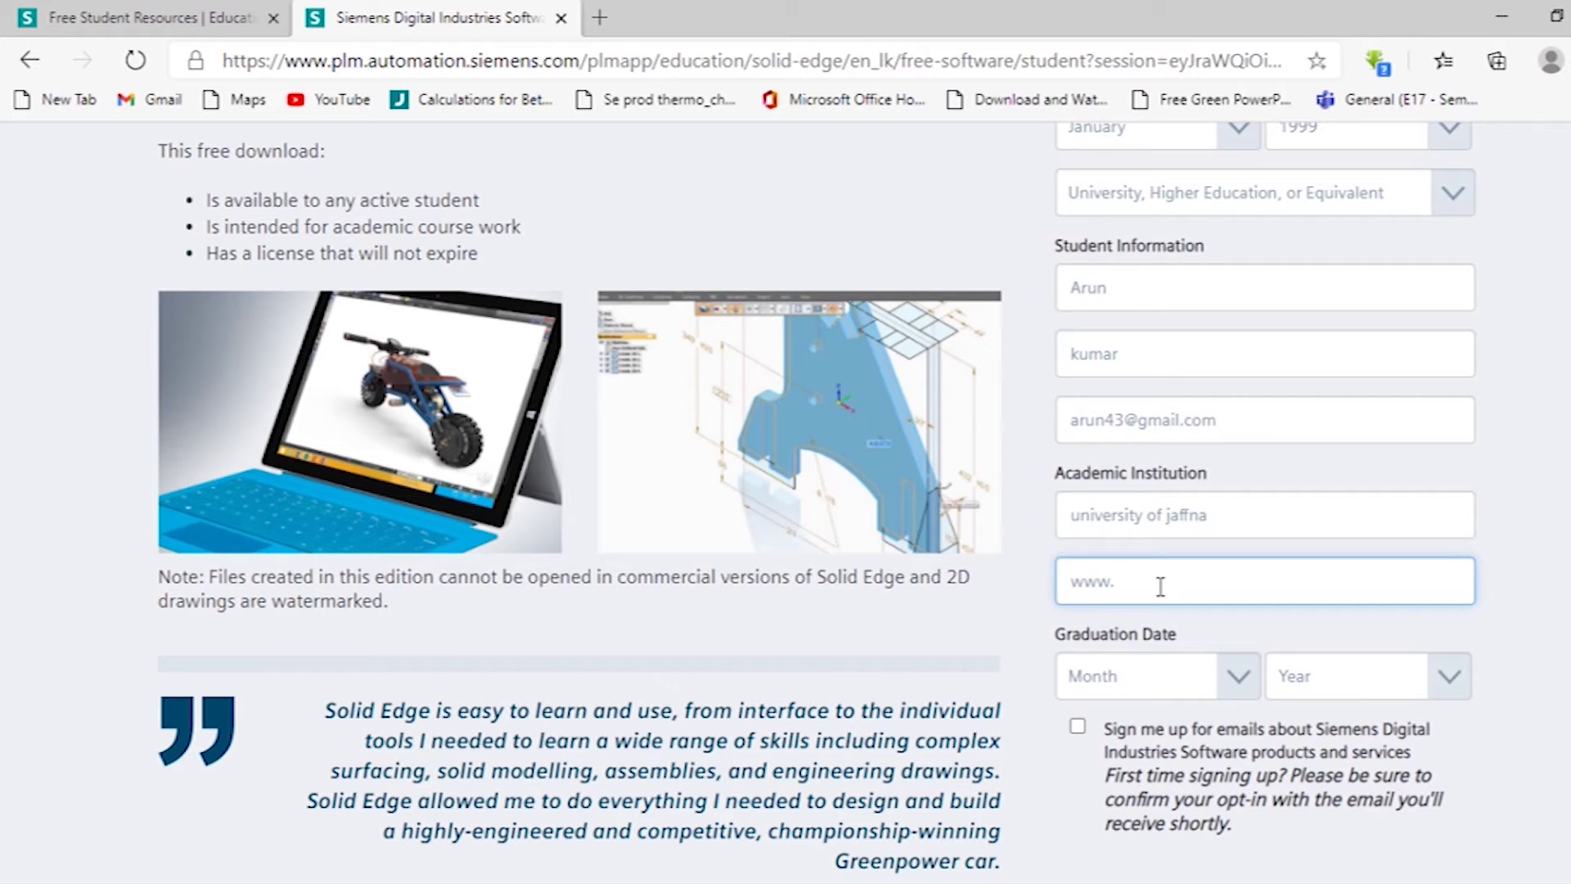
{"action": "type", "text": "ja"}
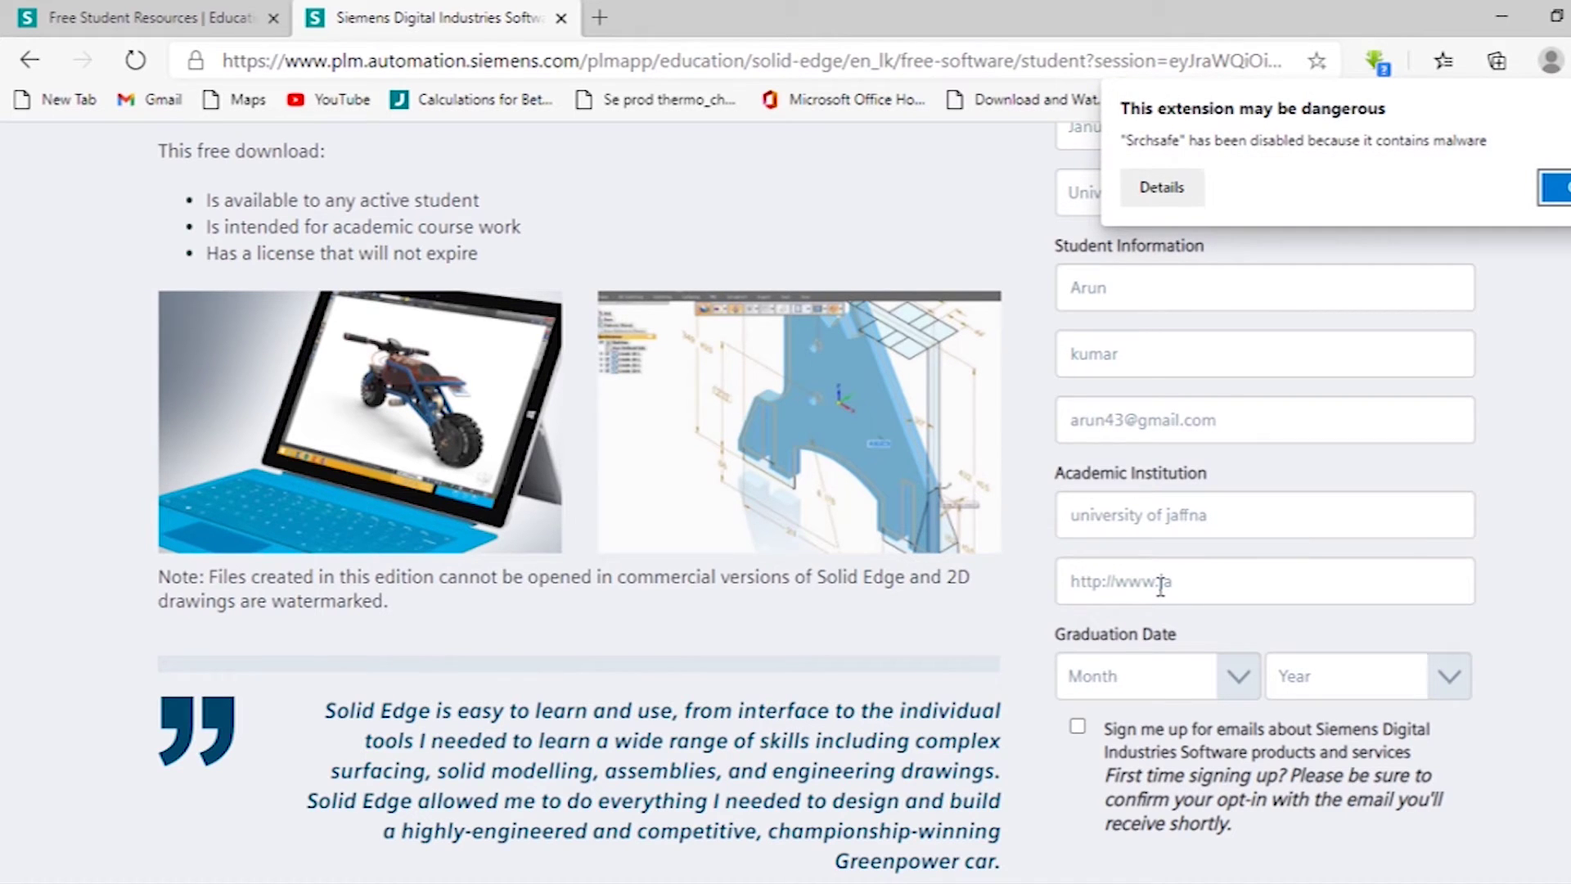
{"action": "left_click", "coordinate": [1192, 582]}
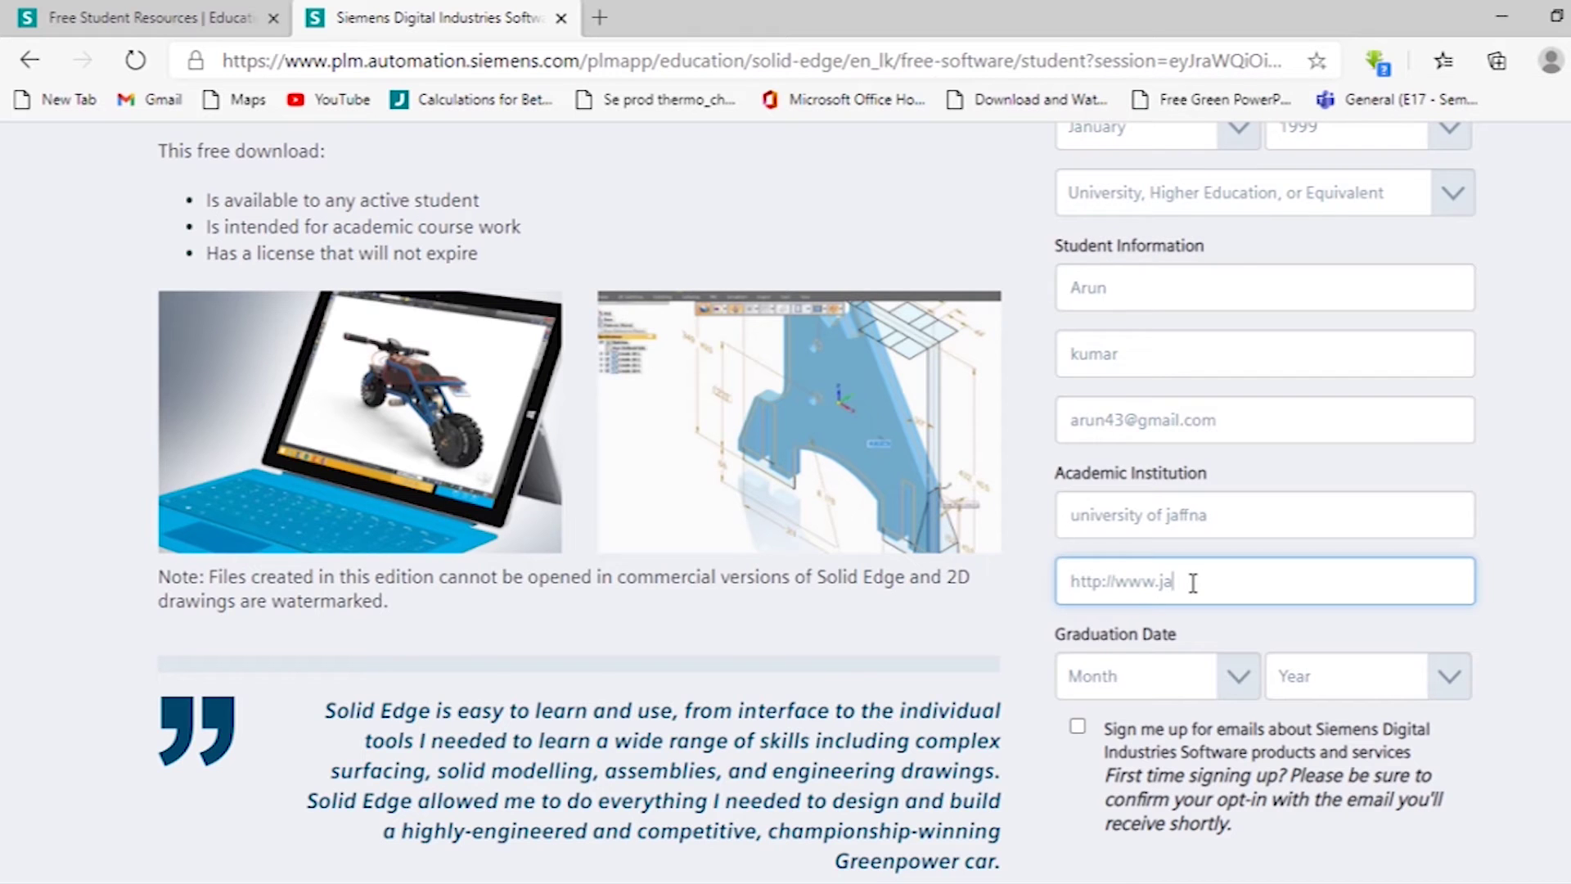
{"action": "type", "text": "ffna"}
{"action": "type", "text": ".lk"}
Set the graduation date to February 2021.
{"action": "scroll", "coordinate": [1193, 648], "scroll_direction": "down", "scroll_amount": 1}
{"action": "left_click", "coordinate": [1197, 575]}
{"action": "left_click", "coordinate": [1146, 642]}
{"action": "left_click", "coordinate": [1441, 563]}
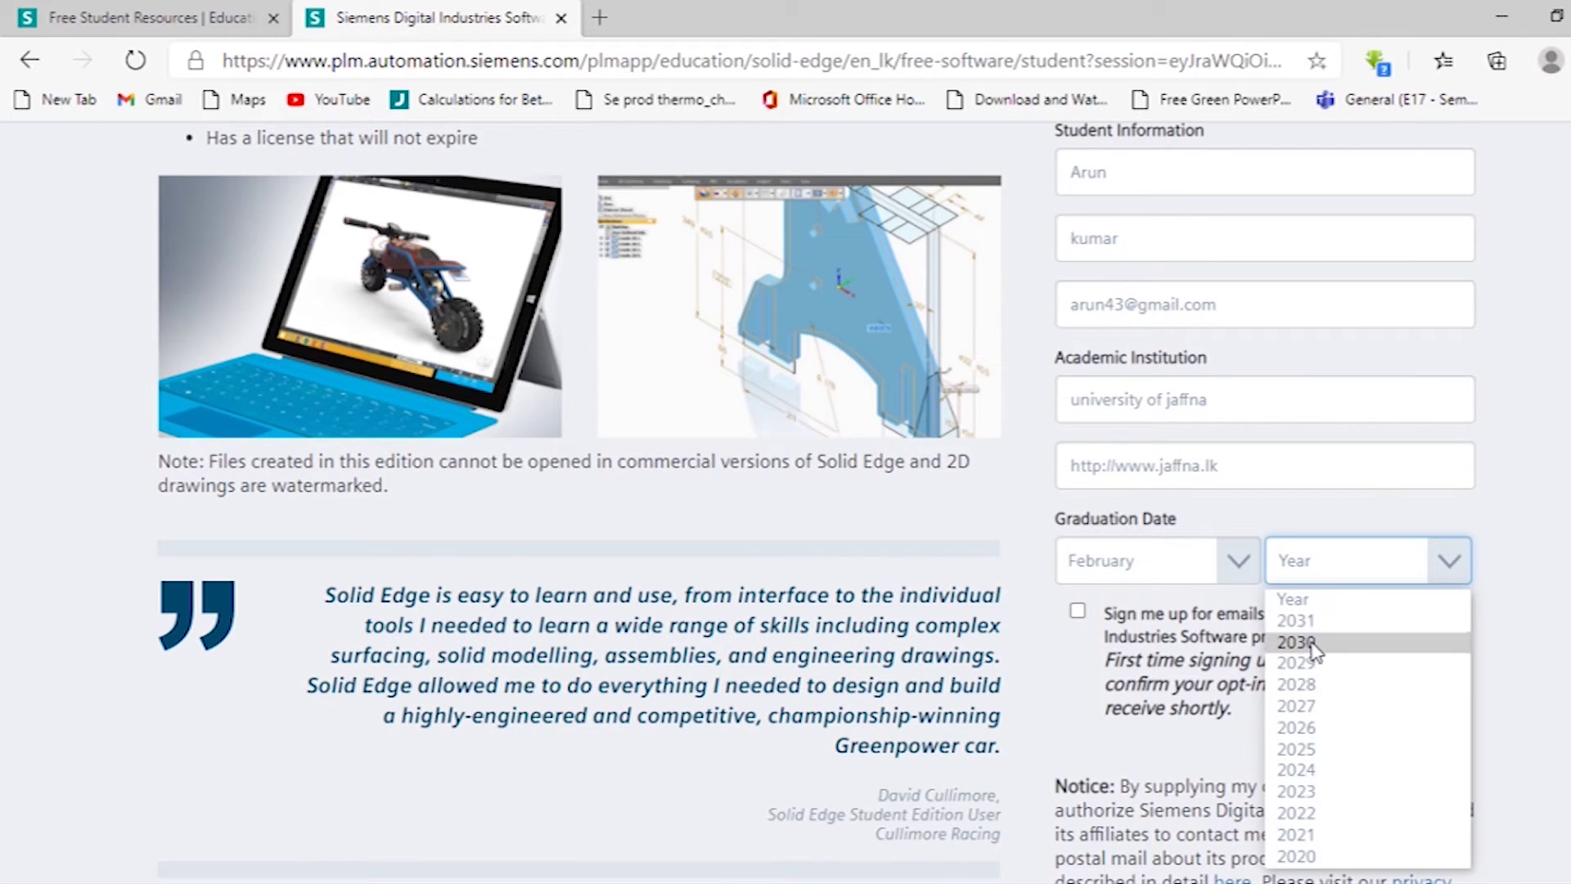
{"action": "left_click", "coordinate": [1300, 620]}
{"action": "left_click", "coordinate": [1441, 563]}
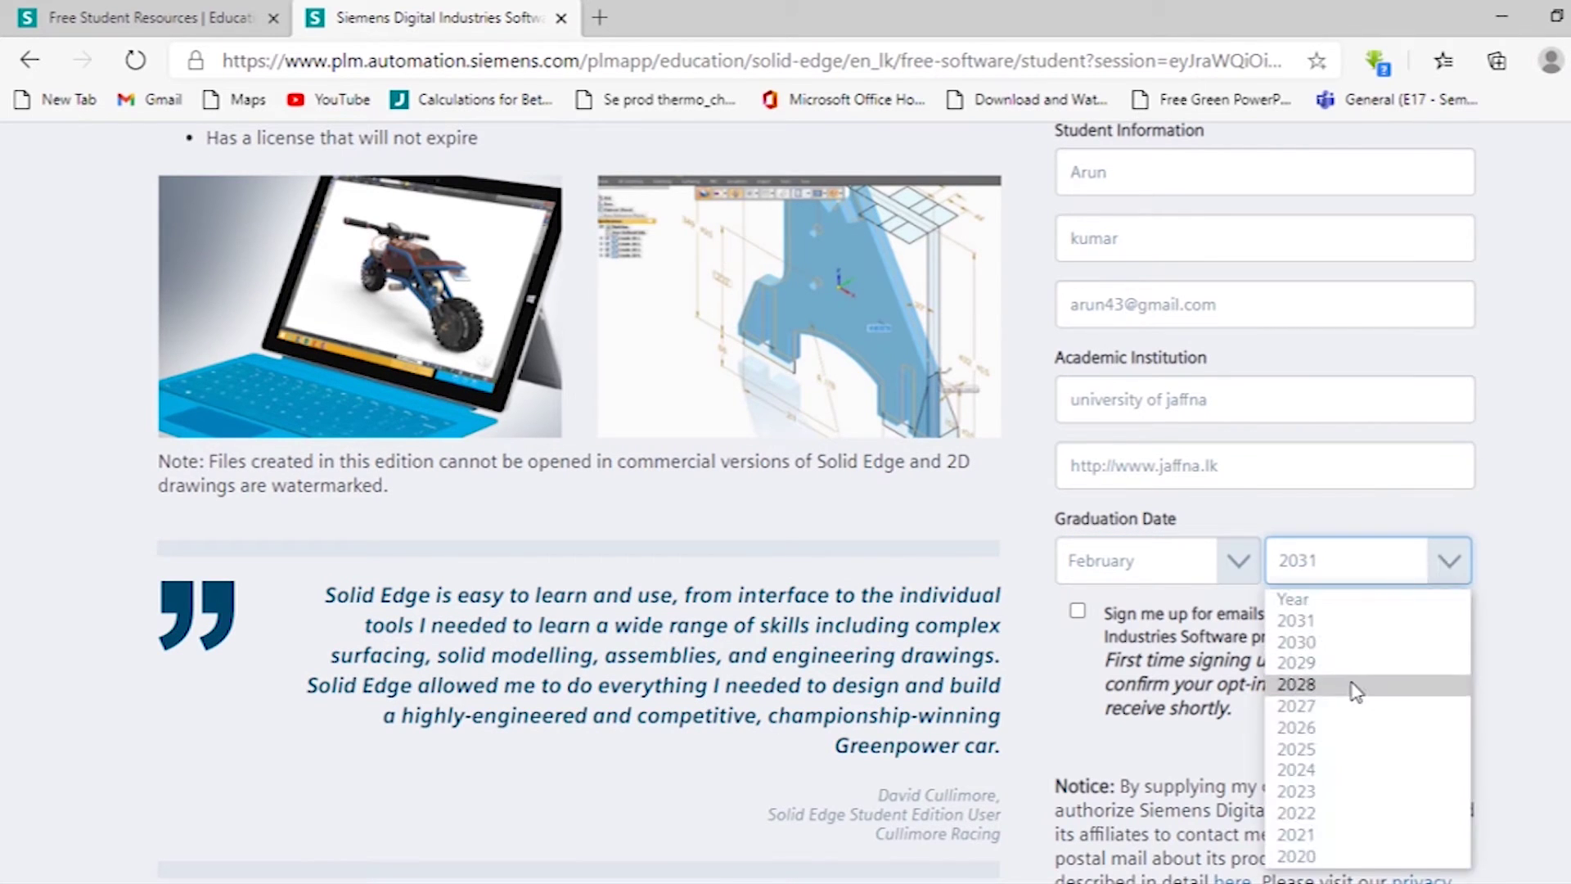
{"action": "left_click", "coordinate": [1330, 836]}
Tick the email sign-up, accept the EULA and Export Agreement, and pass the robot check.
{"action": "left_click", "coordinate": [1078, 611]}
{"action": "scroll", "coordinate": [1098, 619], "scroll_direction": "down", "scroll_amount": 5}
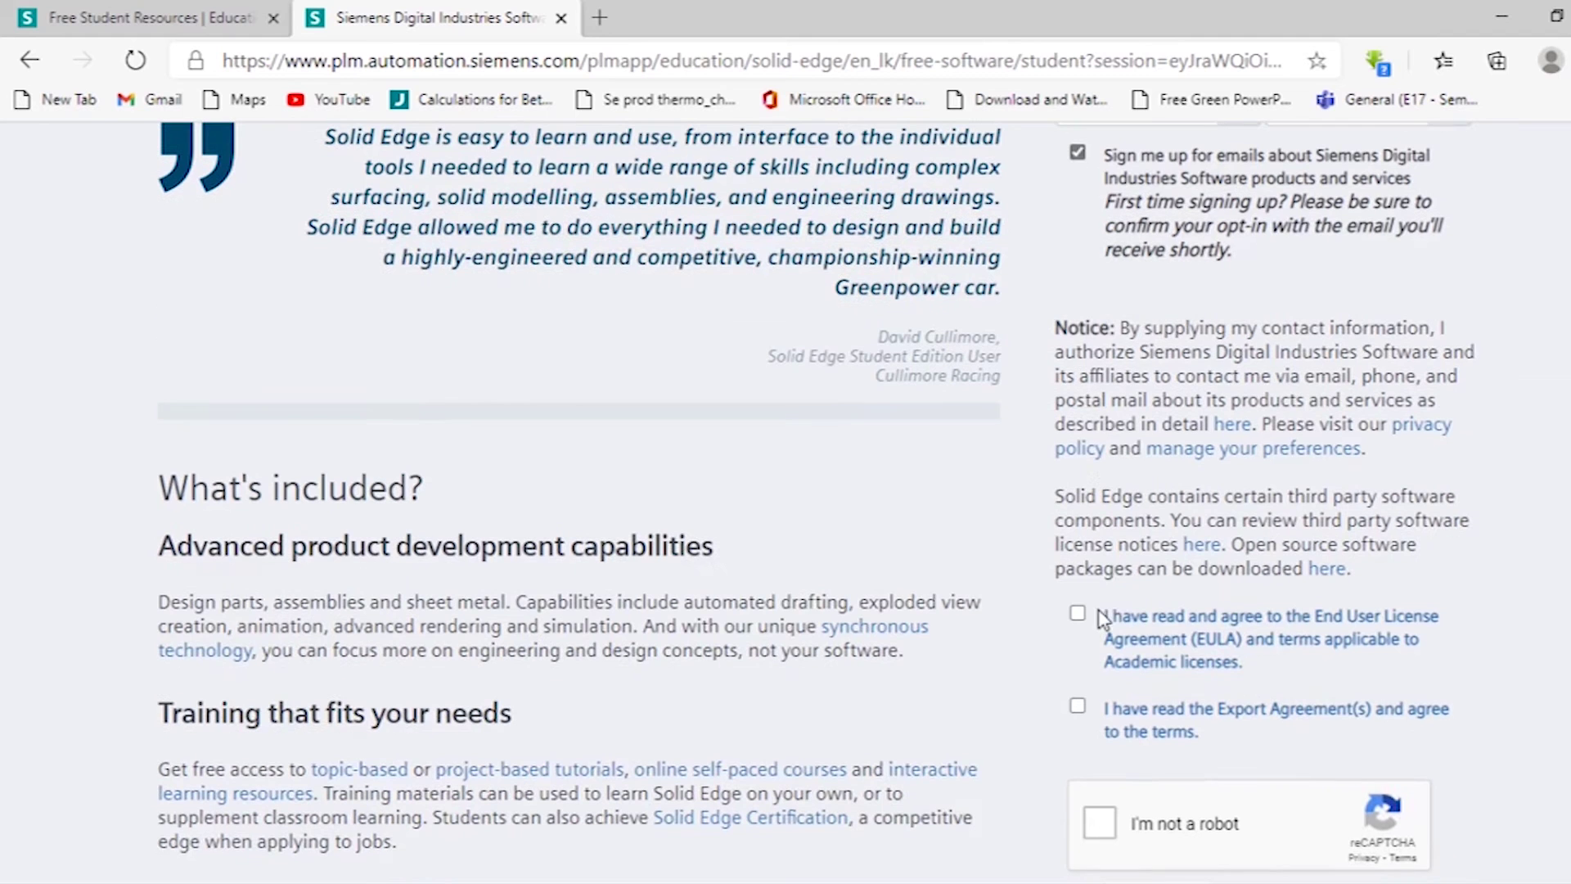
{"action": "left_click", "coordinate": [1079, 613]}
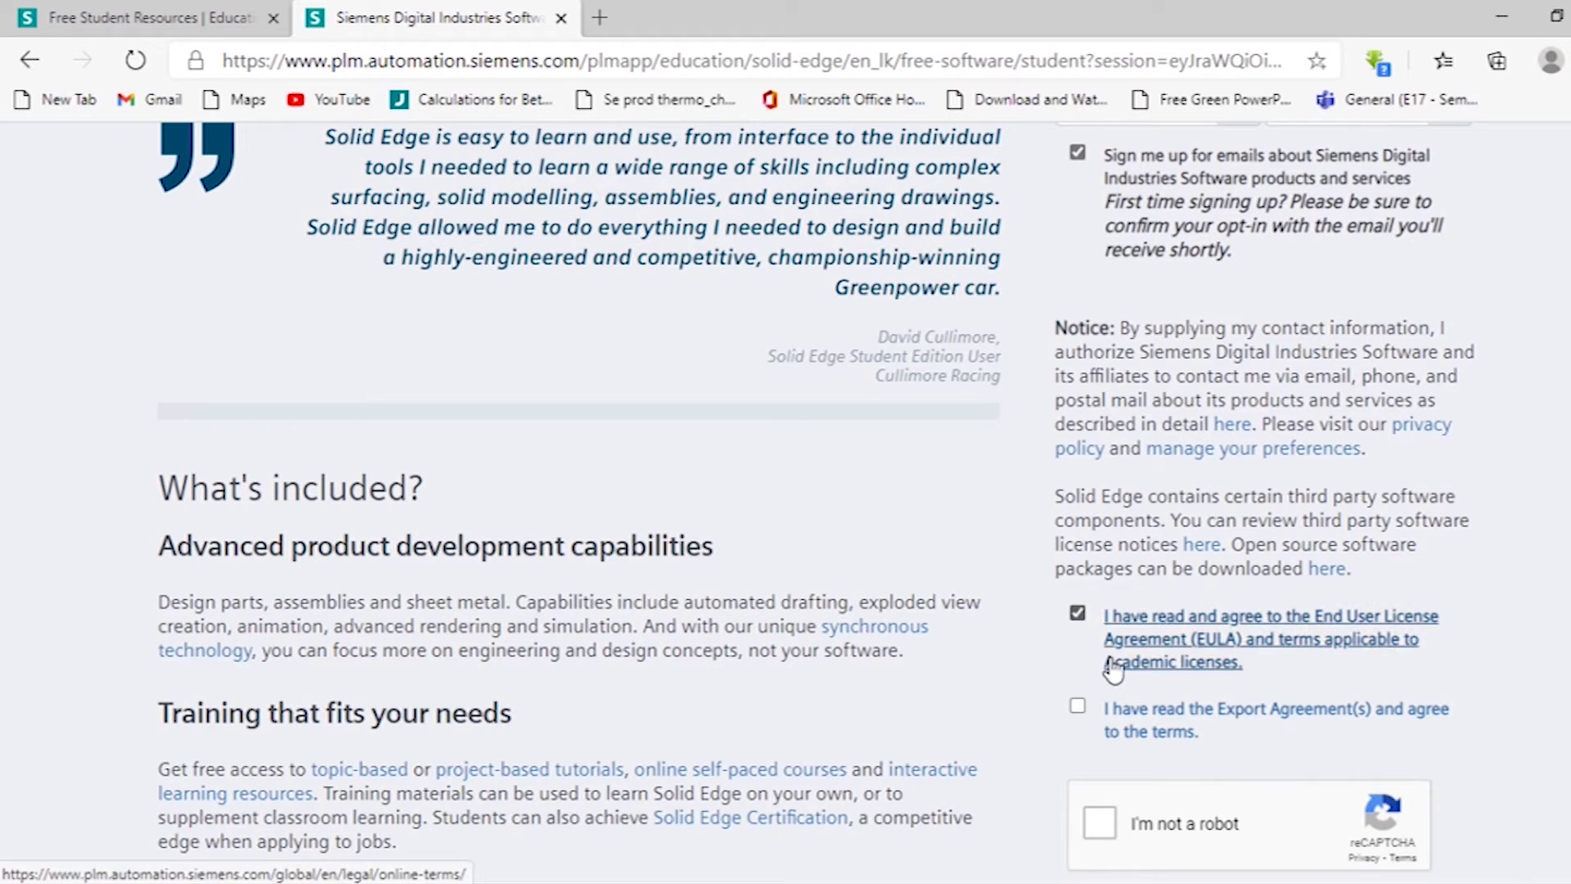
{"action": "left_click", "coordinate": [1091, 708]}
{"action": "scroll", "coordinate": [1093, 710], "scroll_direction": "down", "scroll_amount": 2}
{"action": "left_click", "coordinate": [1099, 707]}
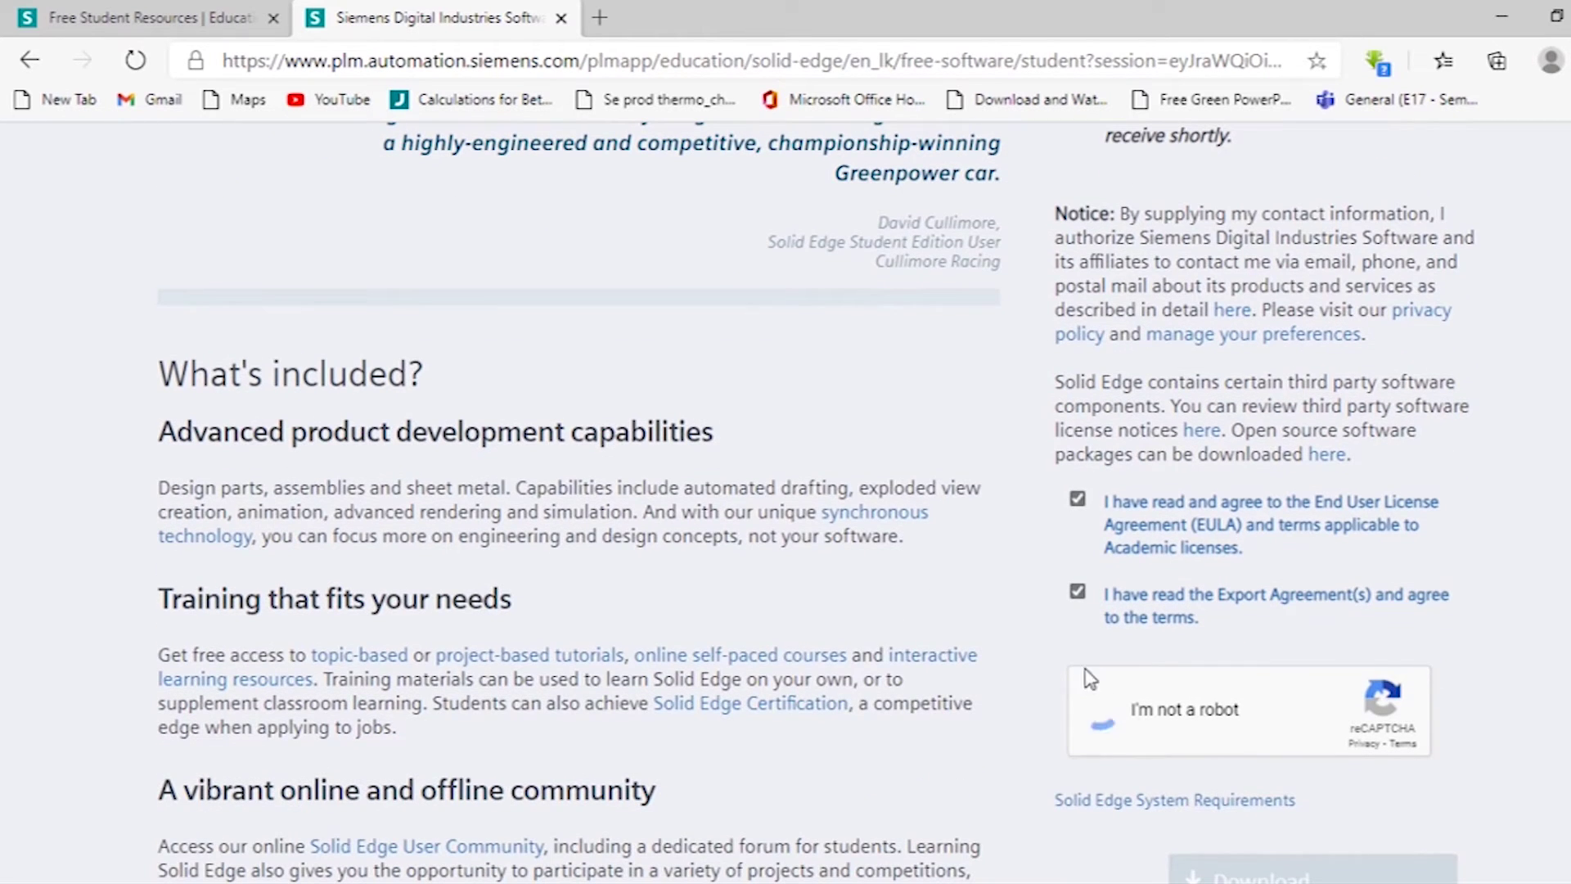
{"action": "scroll", "coordinate": [1146, 679], "scroll_direction": "down", "scroll_amount": 3}
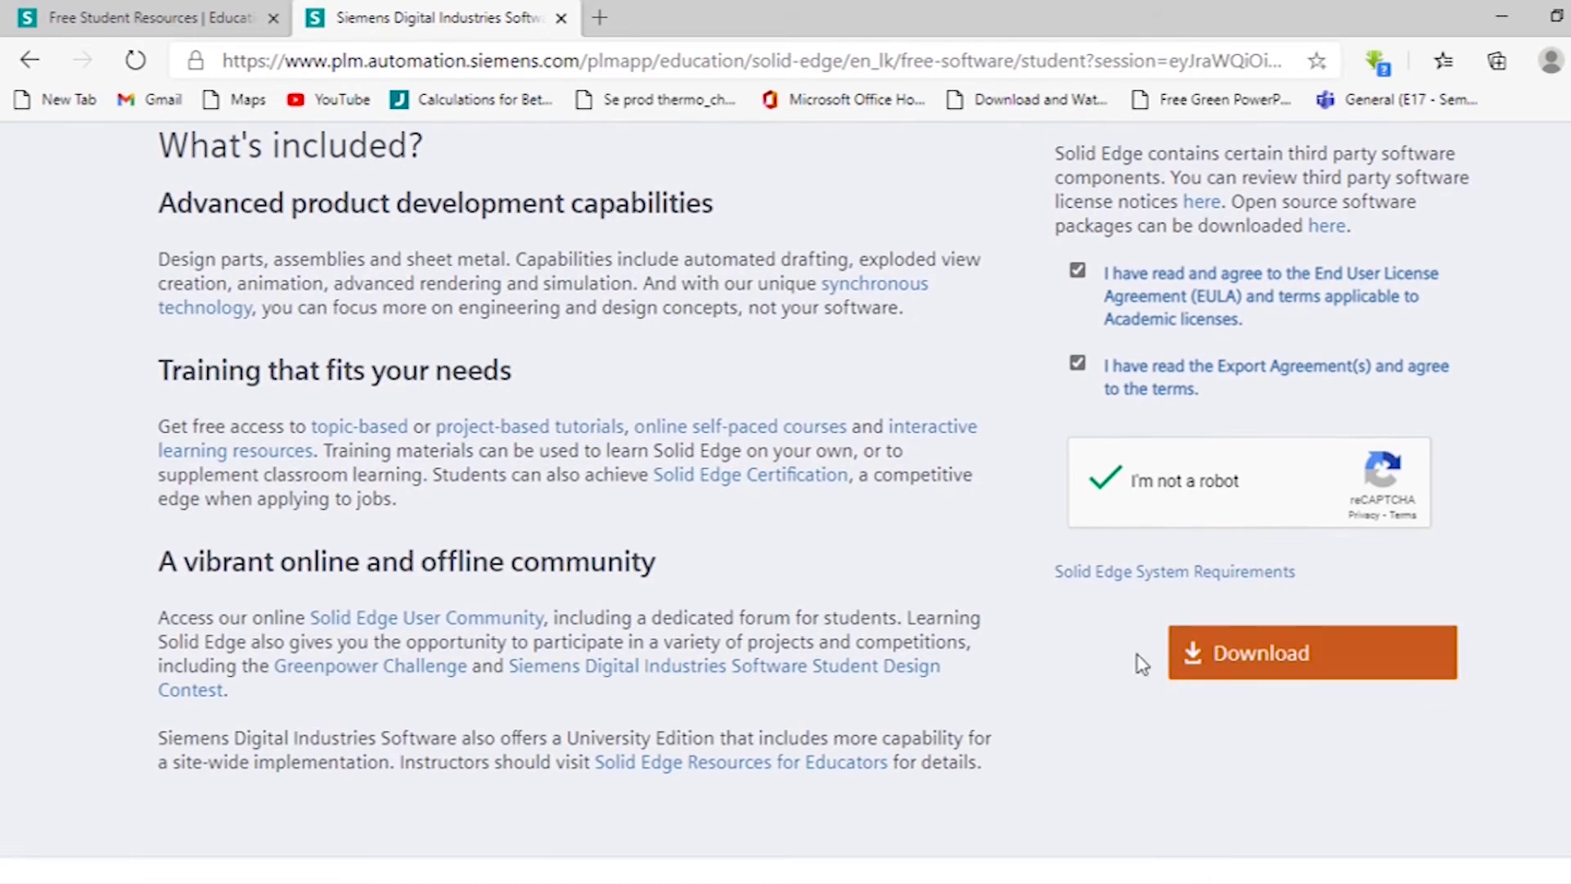
Download the Solid Edge Student Edition installer and close the download notice.
{"action": "left_click", "coordinate": [1264, 663]}
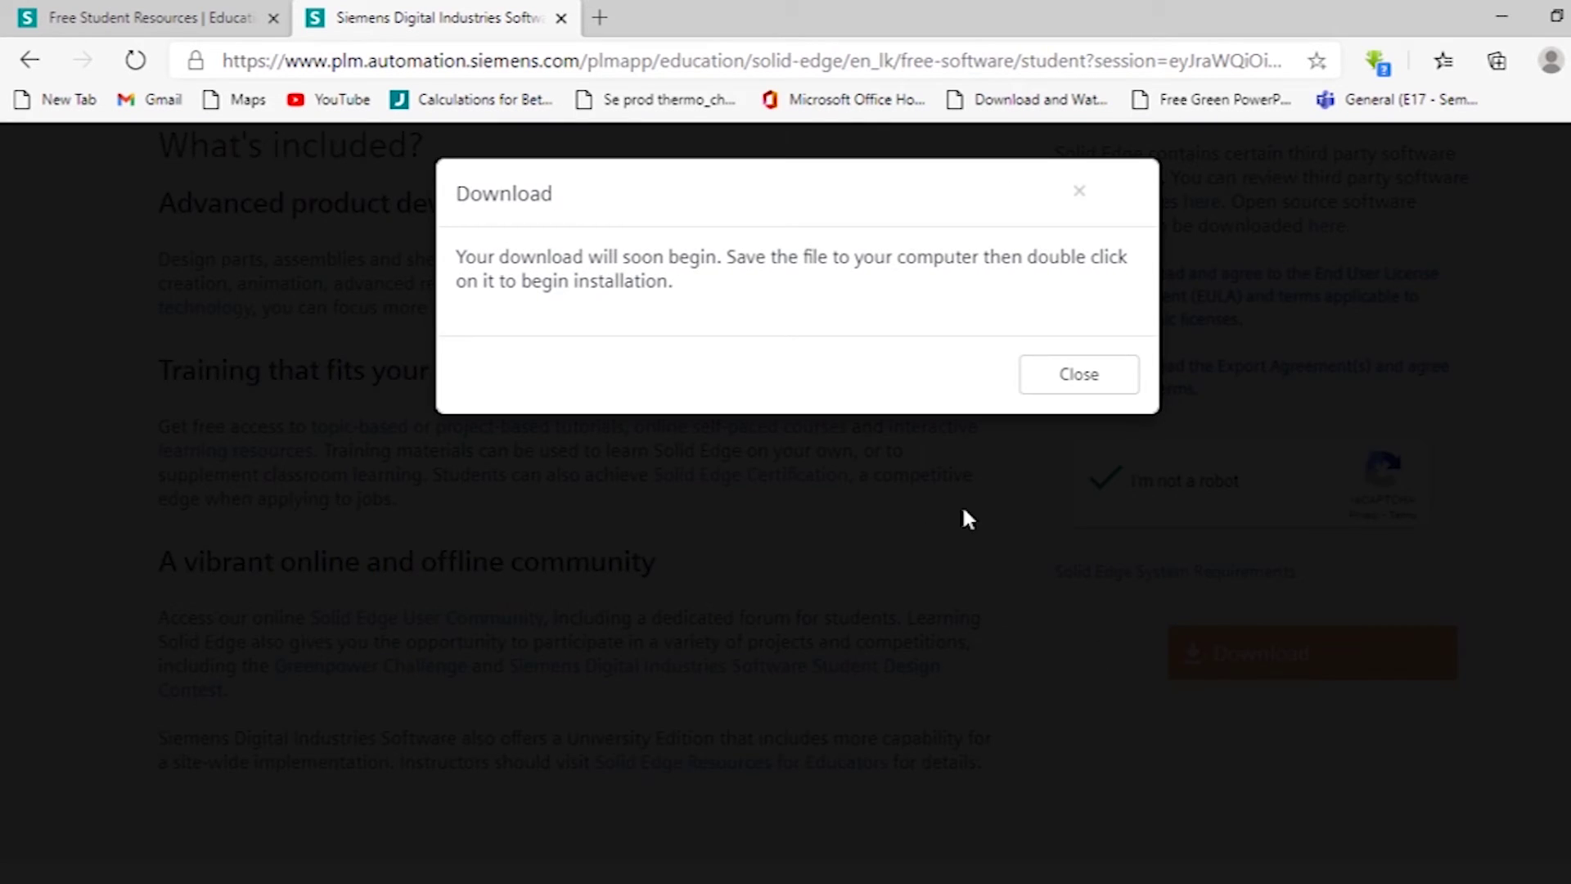
{"action": "left_click", "coordinate": [1060, 395]}
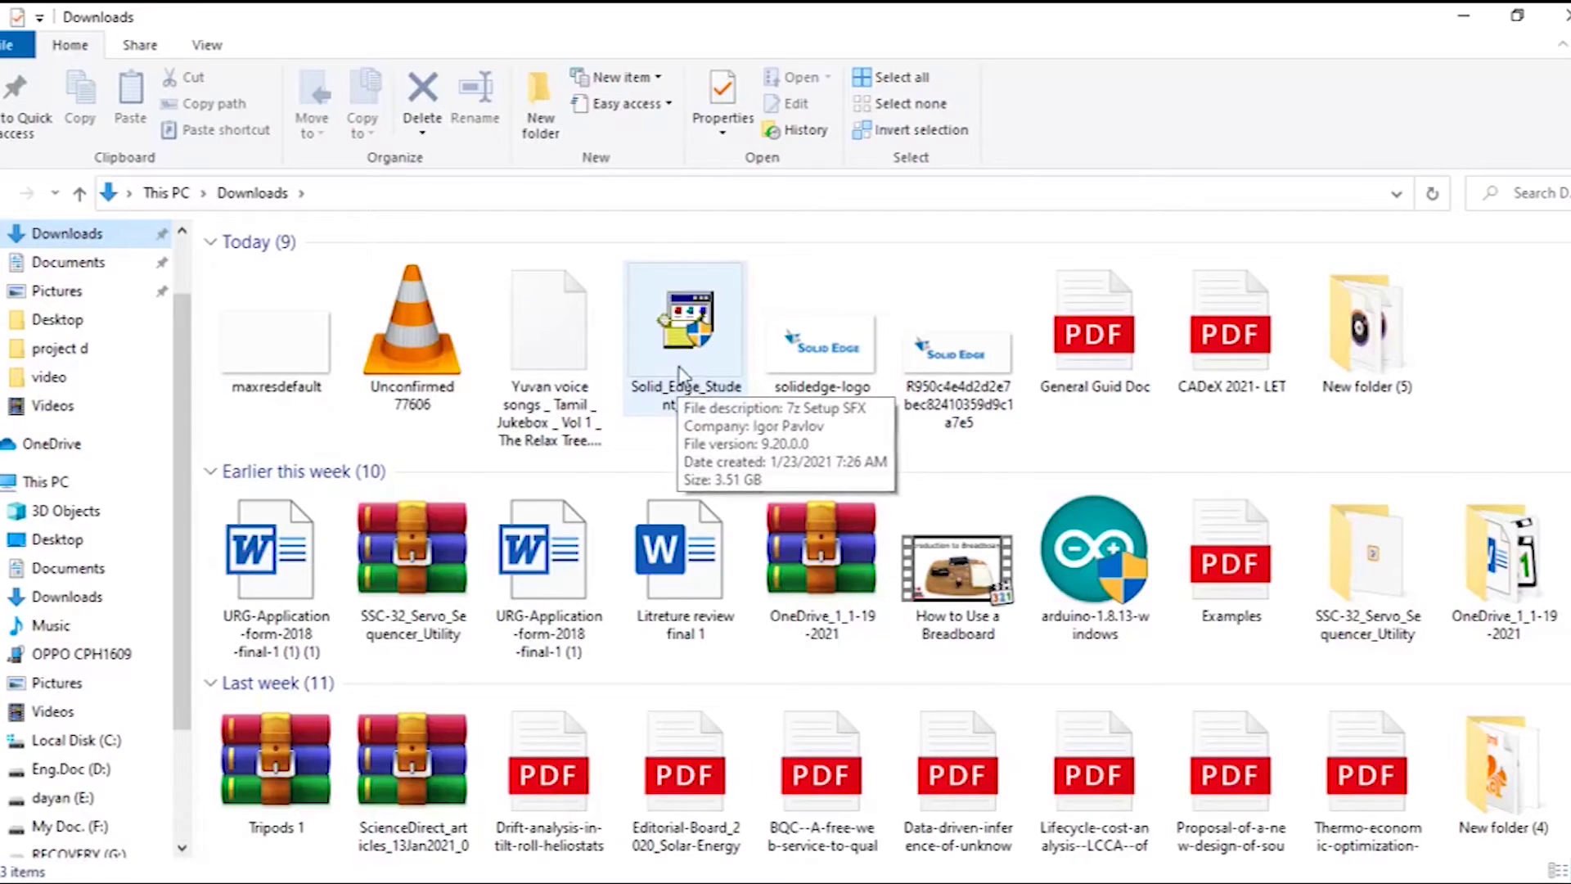
Run Solid_Edge_Student_2021 from the Downloads folder to launch the setup.
{"action": "double_click", "coordinate": [682, 358]}
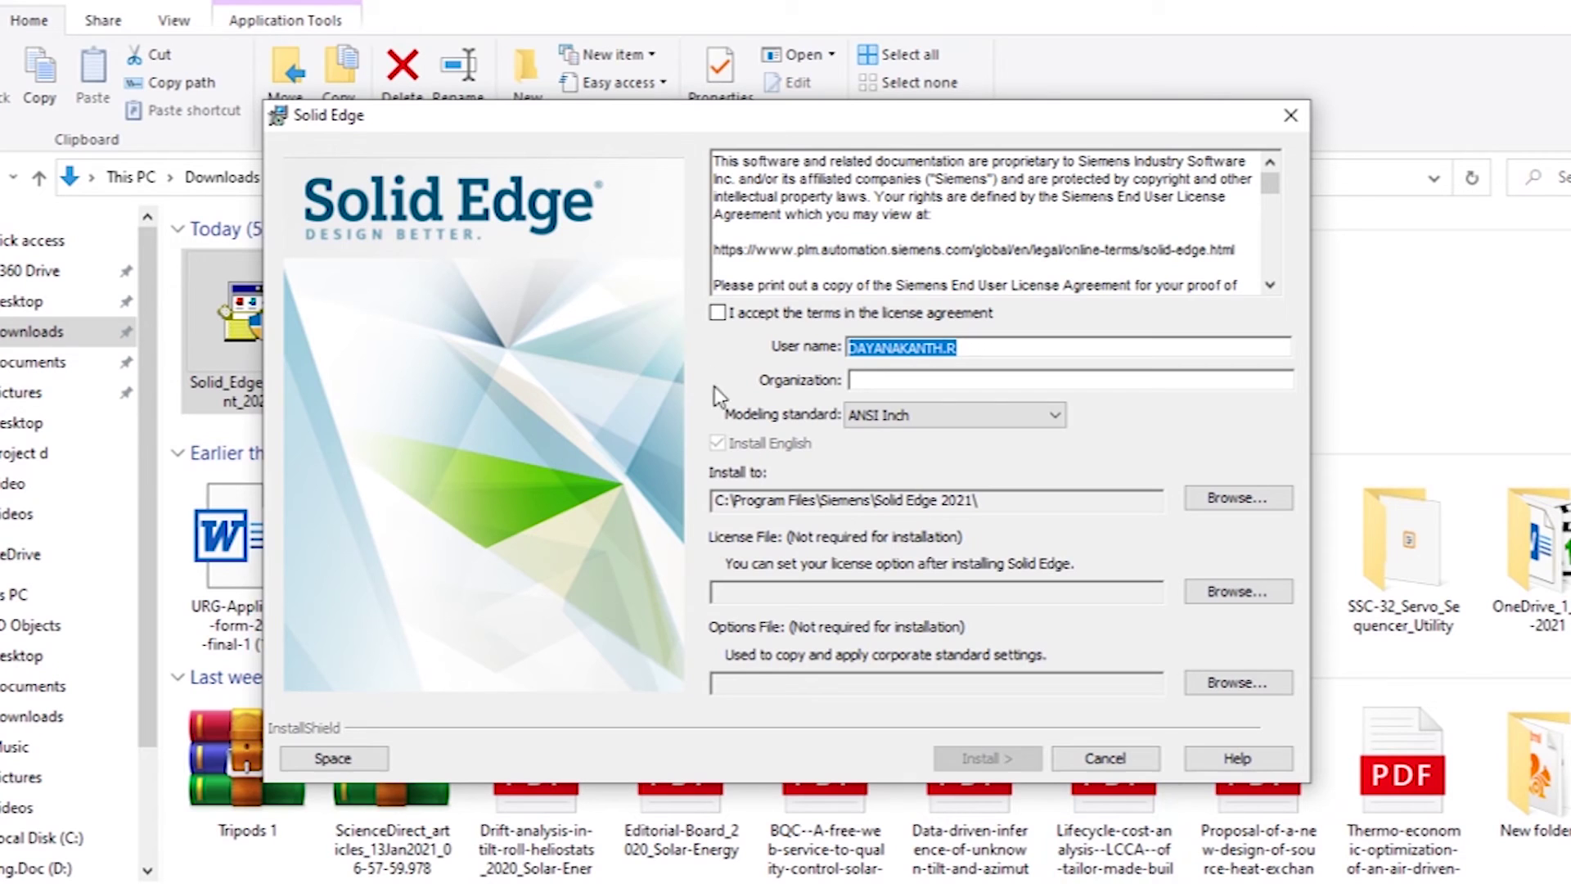
Accept the license terms and install Solid Edge 2021 into C:\Program Files\Siemens\Solid Edge 2021.
{"action": "left_click", "coordinate": [718, 313]}
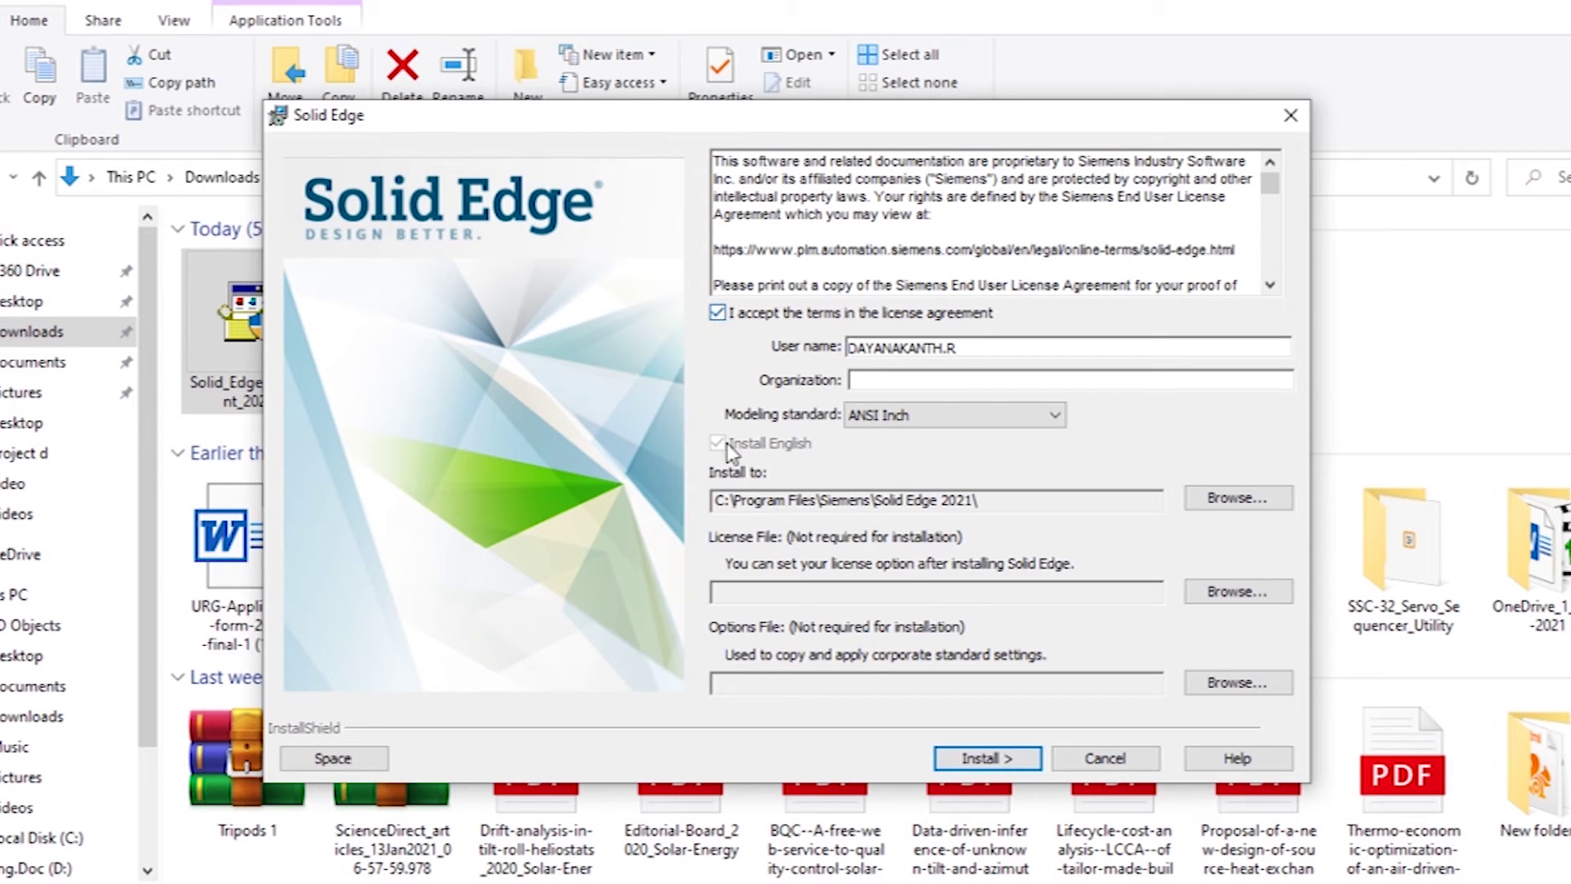
{"action": "left_click", "coordinate": [974, 754]}
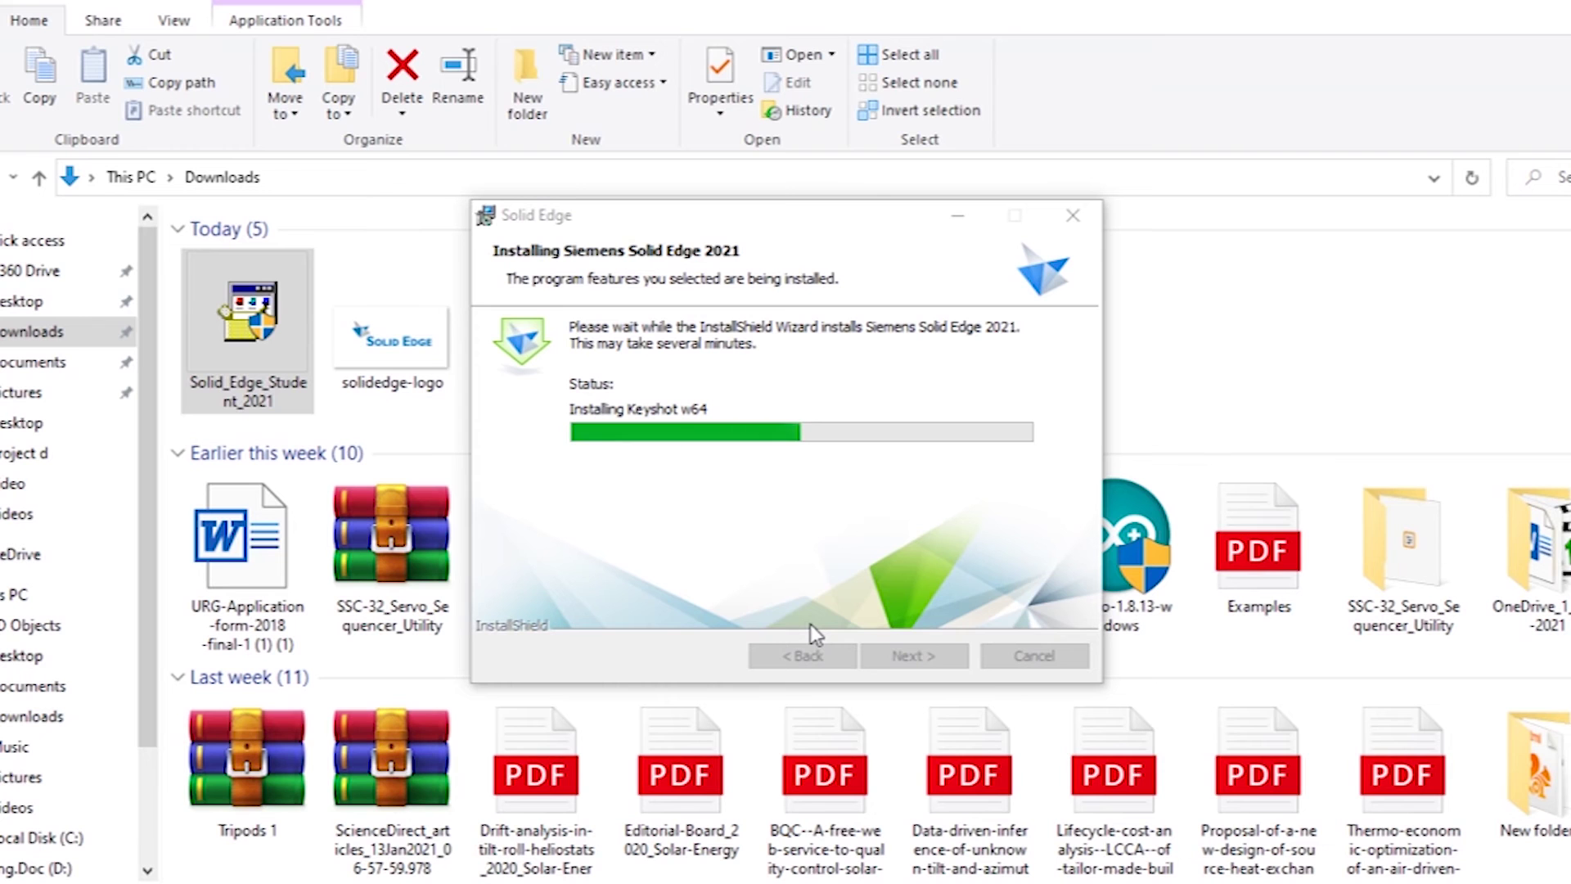
After installation completes, launch Solid Edge 2021 from its desktop shortcut.
{"action": "double_click", "coordinate": [282, 790]}
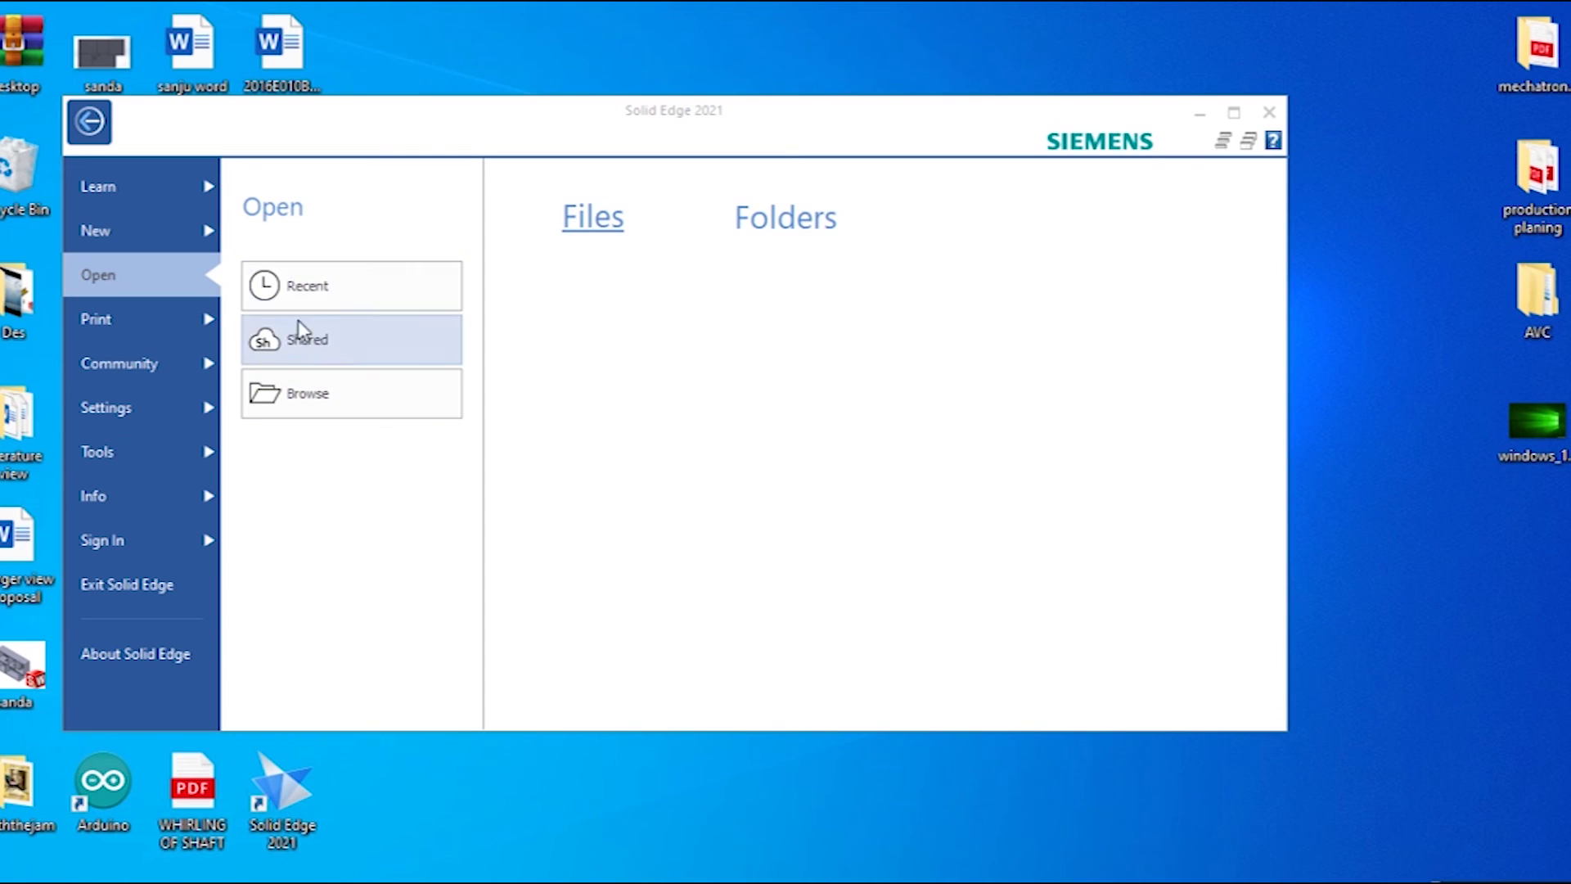
Create Part1 from the 'ansi inch part.par' template and maximize the Solid Edge window.
{"action": "left_click", "coordinate": [126, 230]}
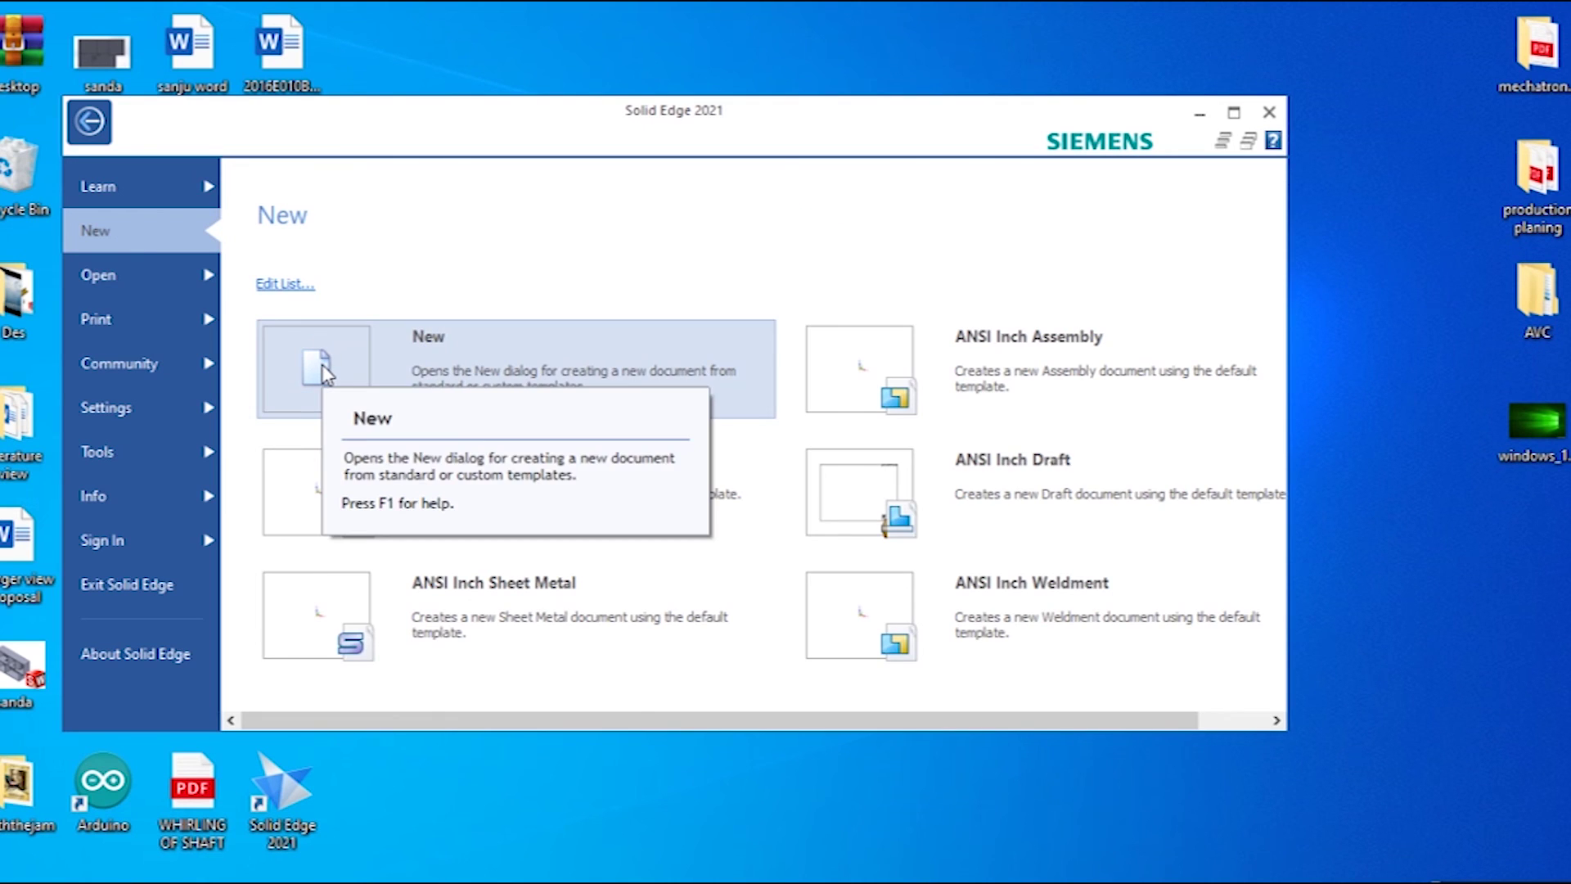
{"action": "left_click", "coordinate": [326, 375]}
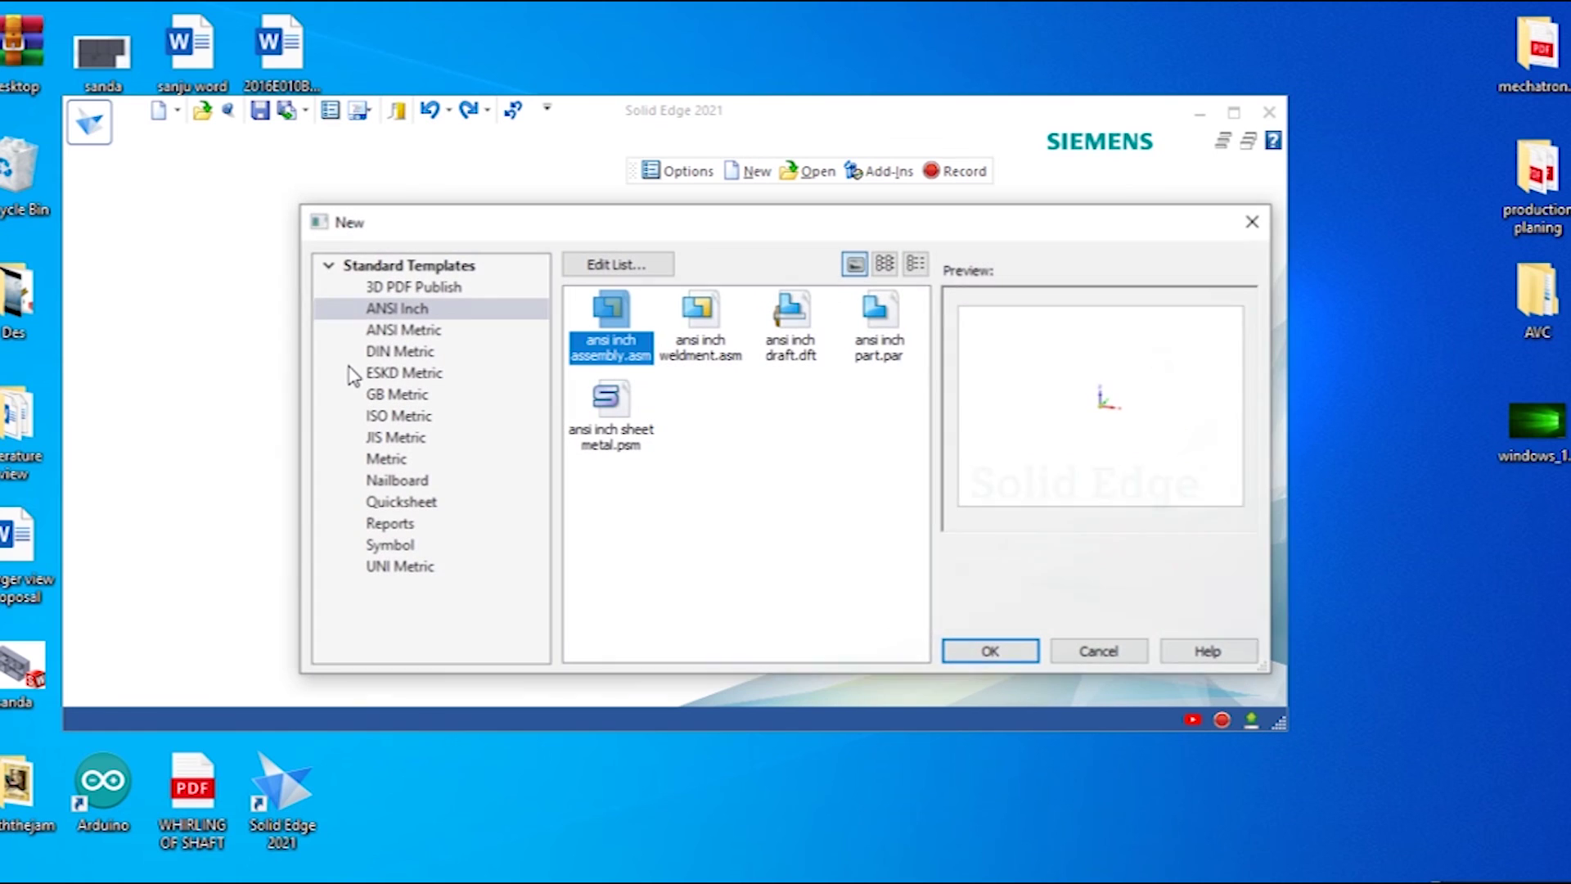
{"action": "left_click", "coordinate": [905, 345]}
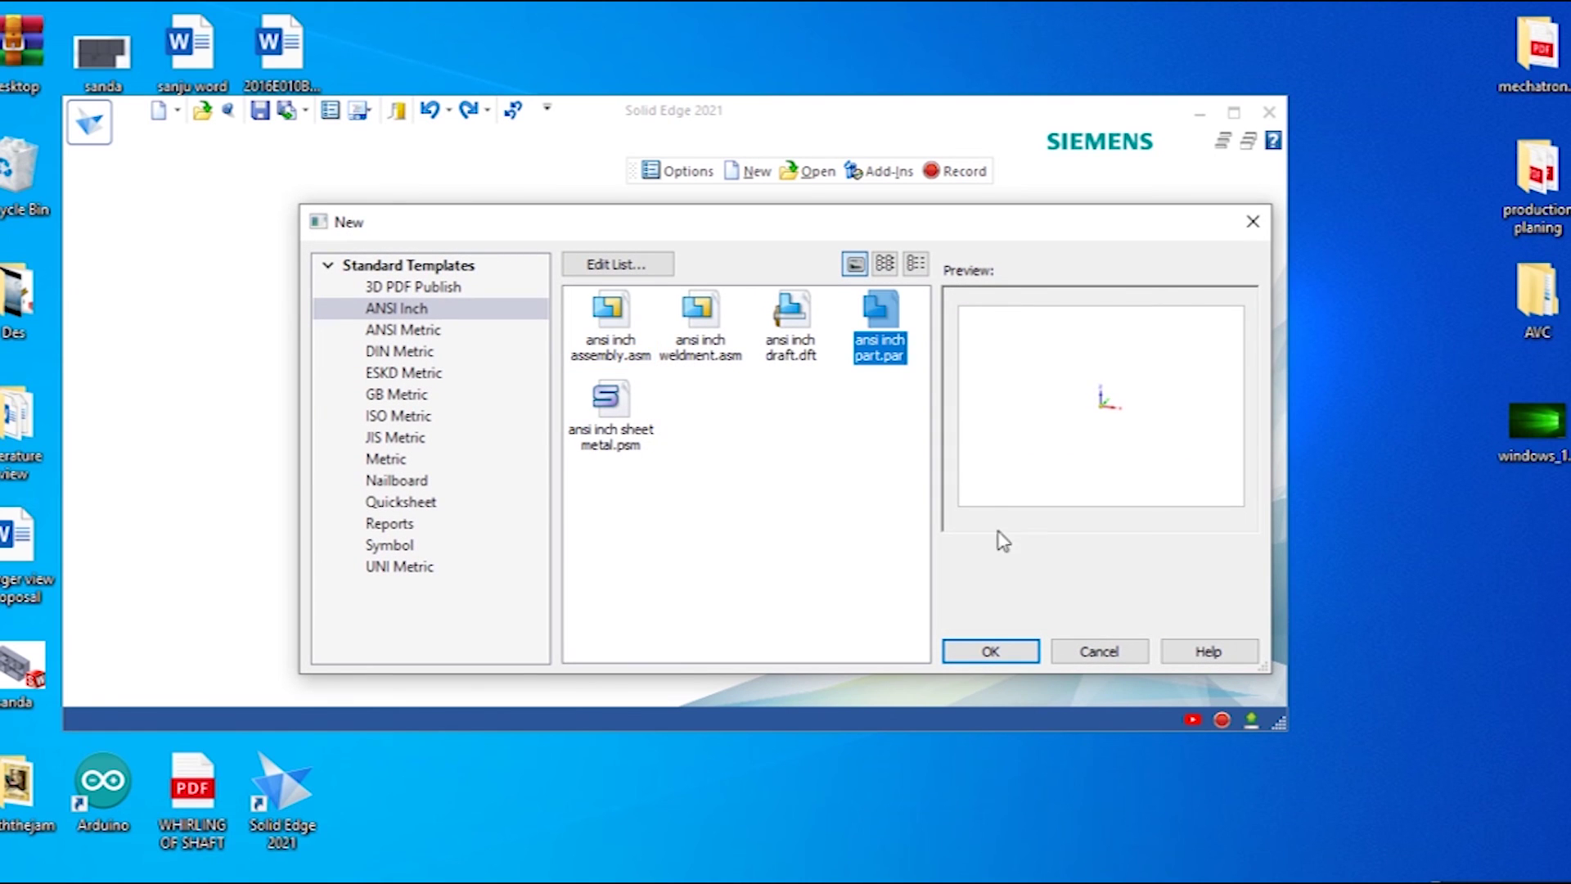
{"action": "left_click", "coordinate": [1015, 652]}
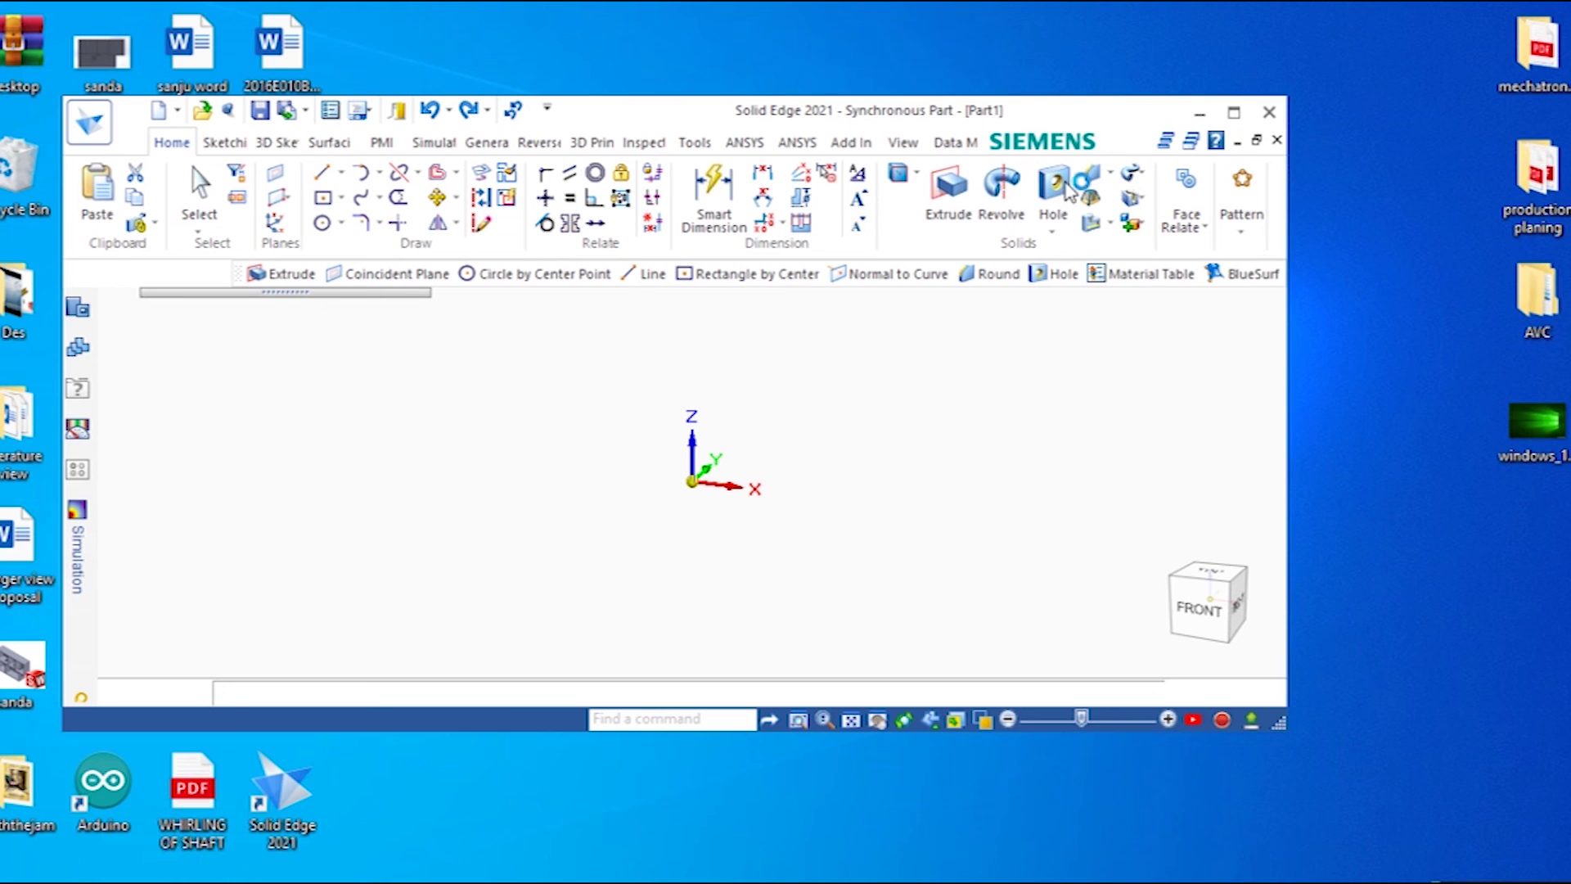
{"action": "left_click", "coordinate": [1236, 114]}
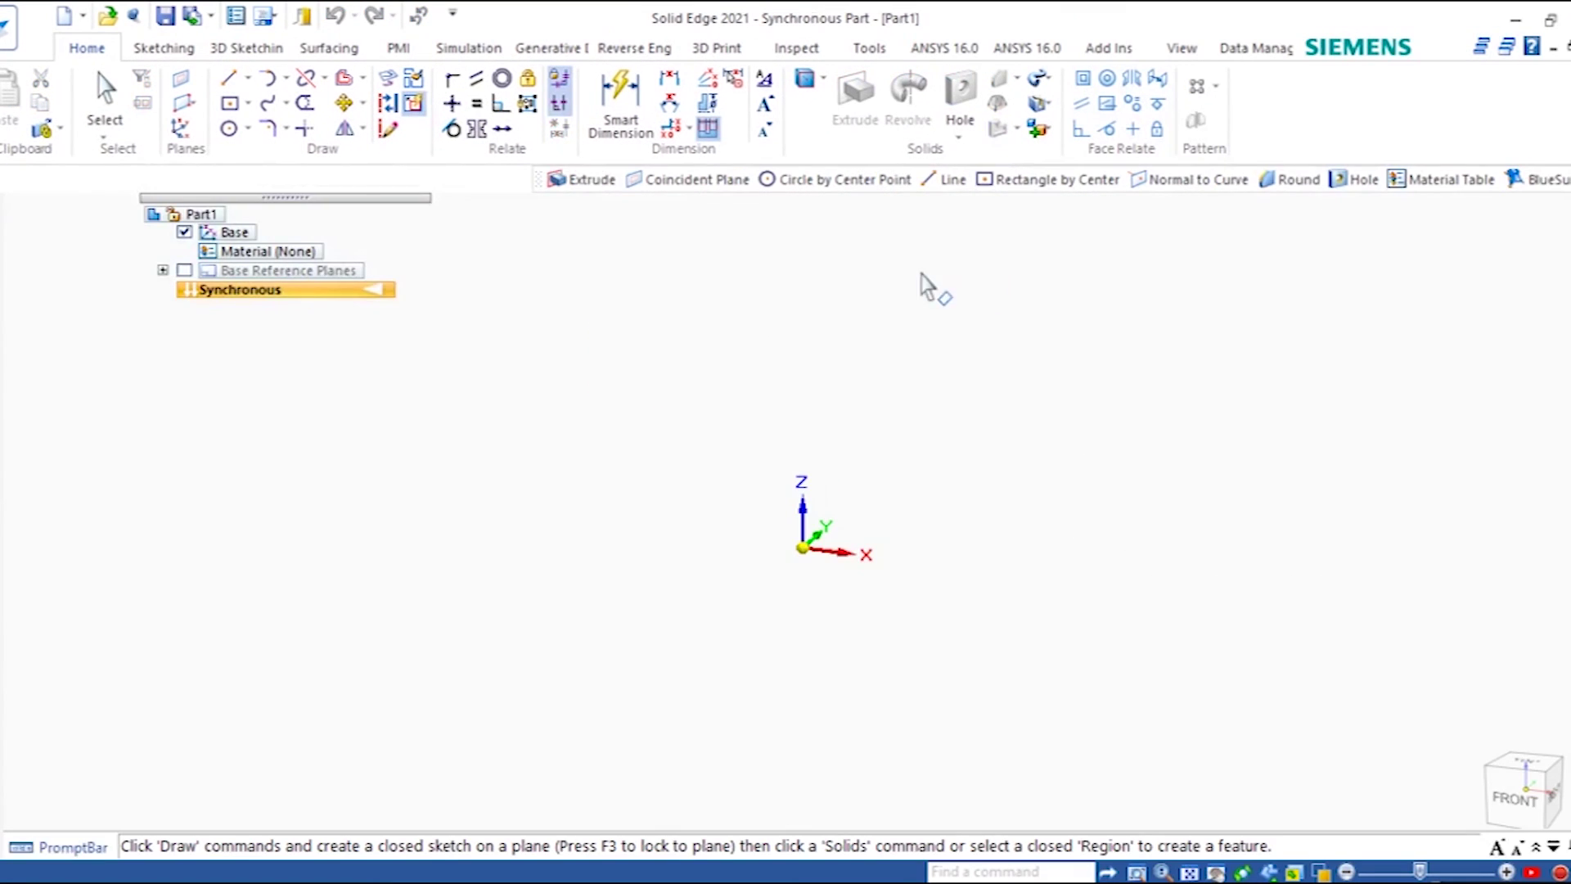